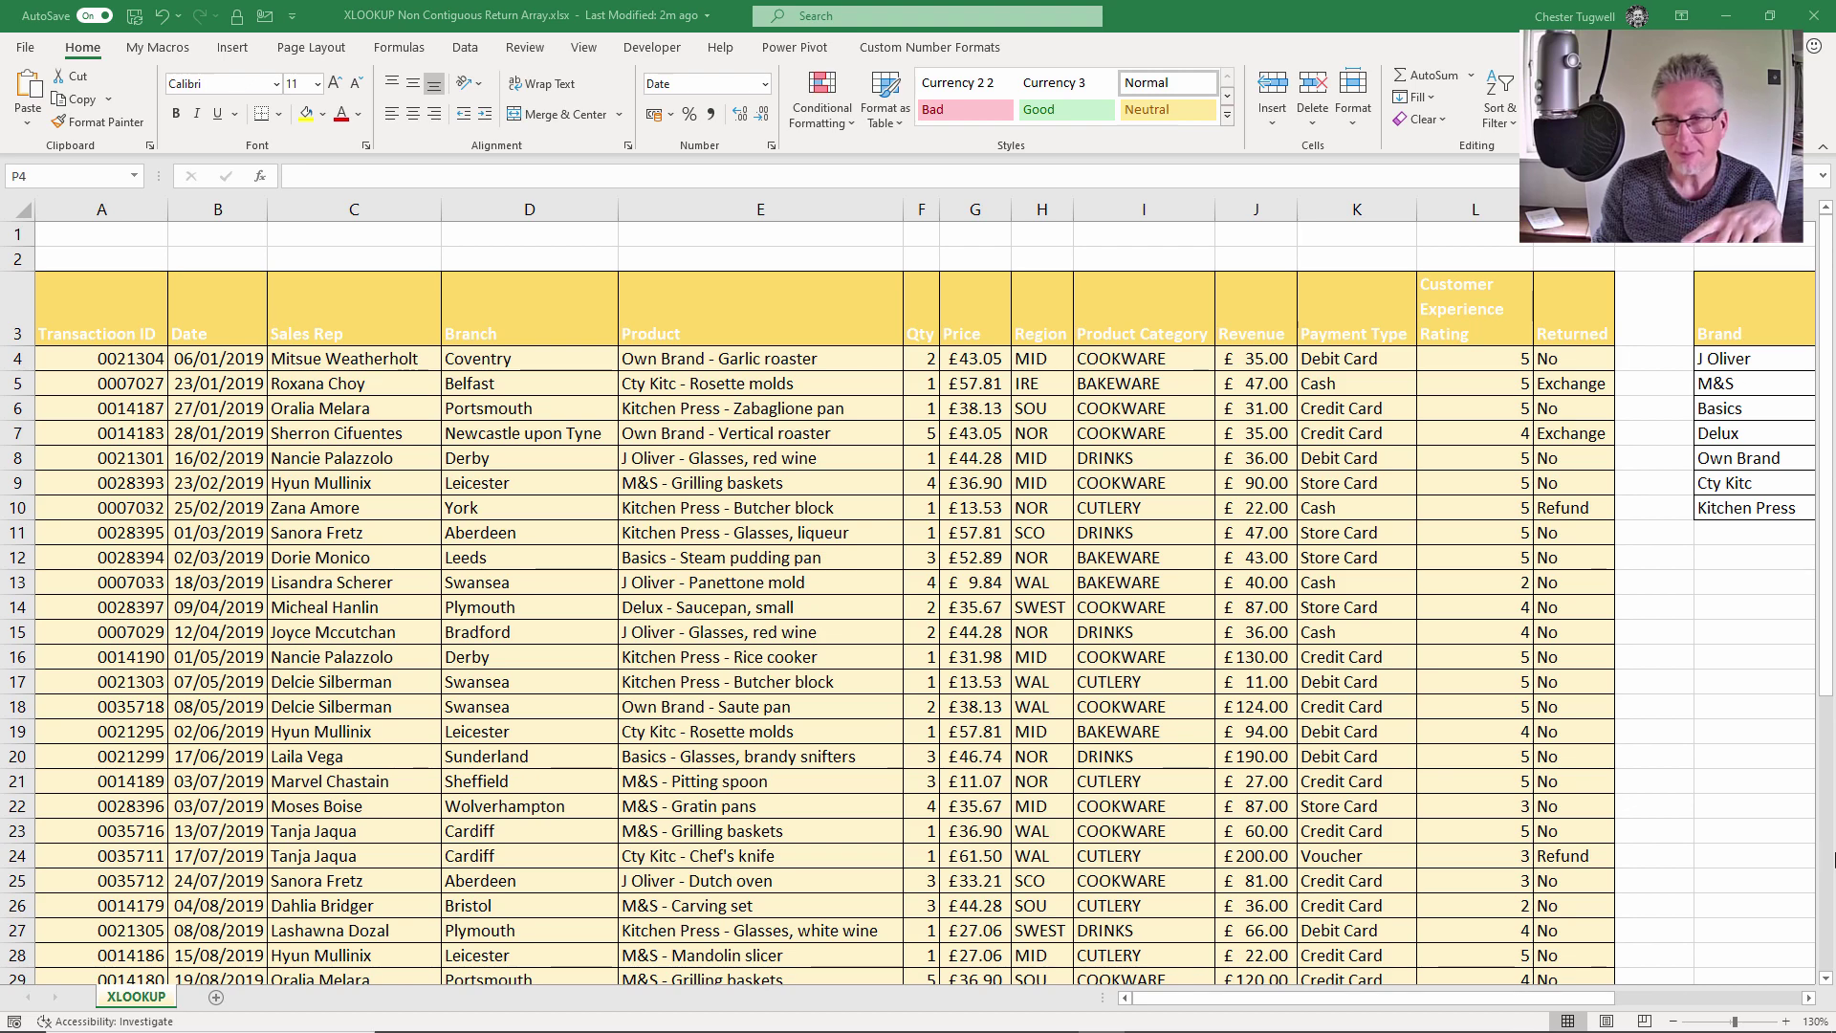
In P4, begin an XLOOKUP with lookup value O4&"*" for J Oliver.
{"action": "left_click", "coordinate": [1807, 997]}
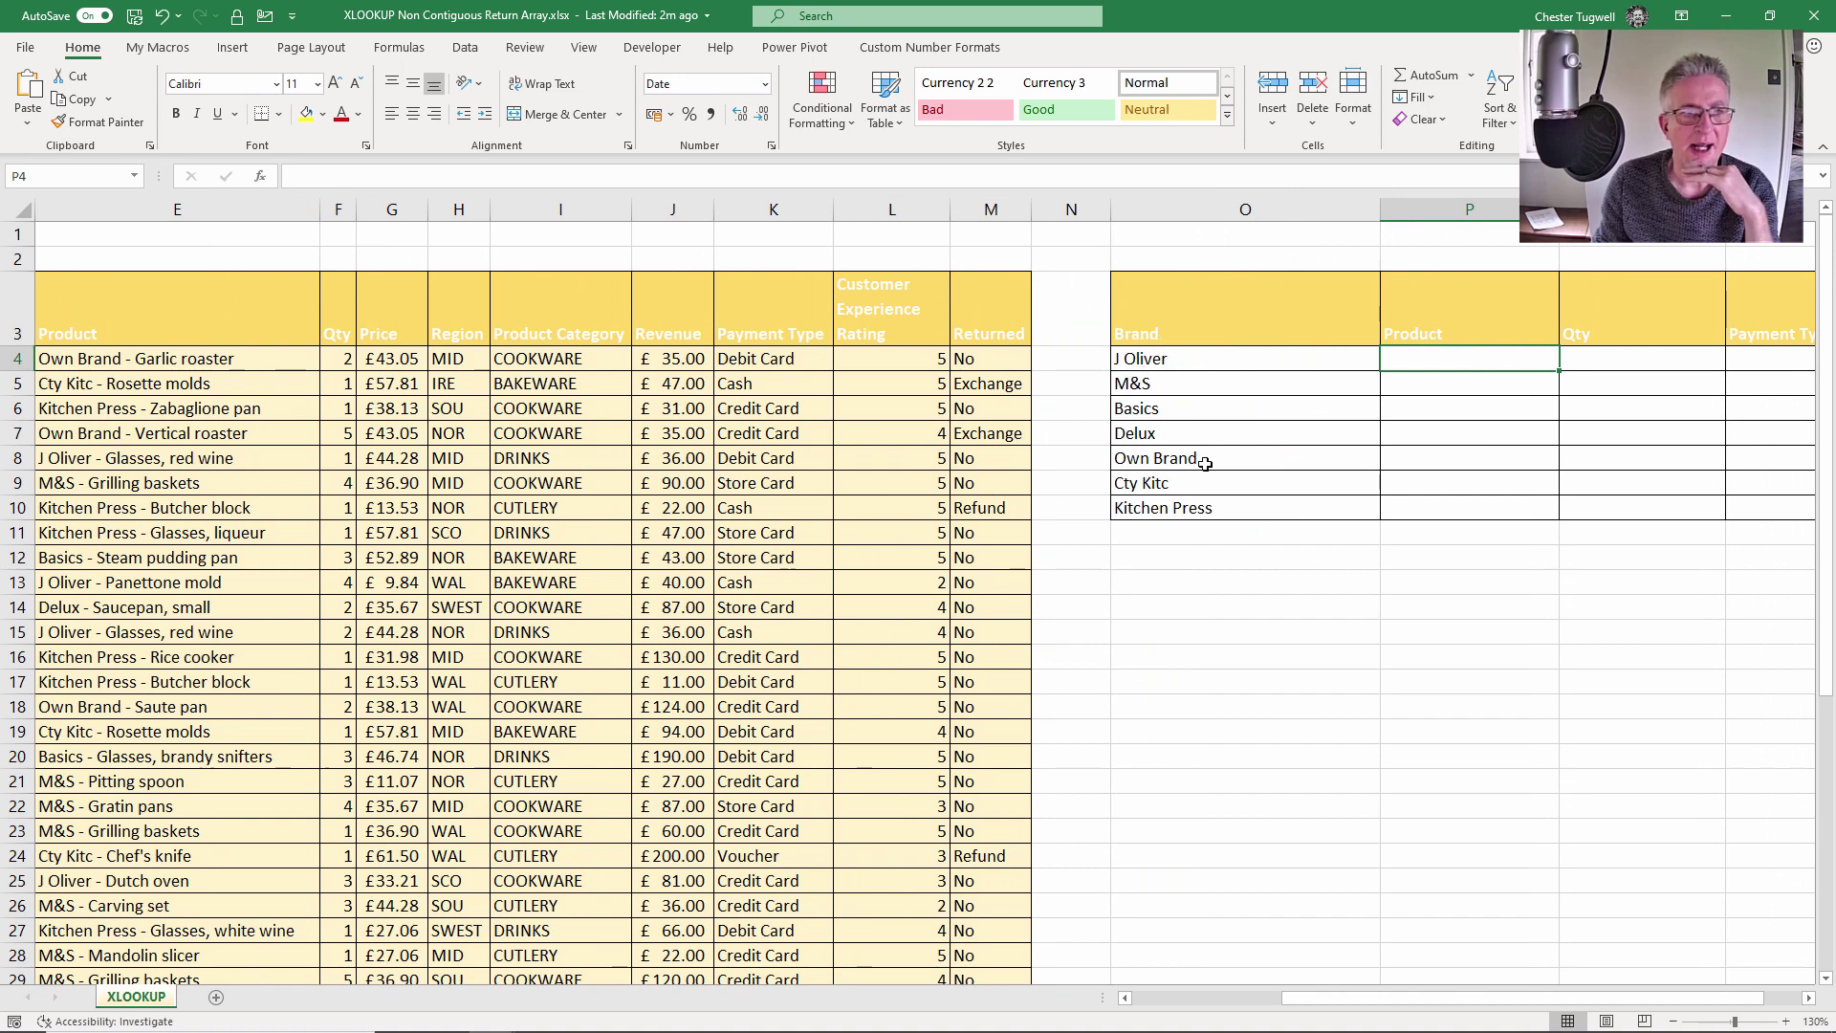
{"action": "left_click_drag", "start_coordinate": [1367, 1000], "coordinate": [1406, 1012]}
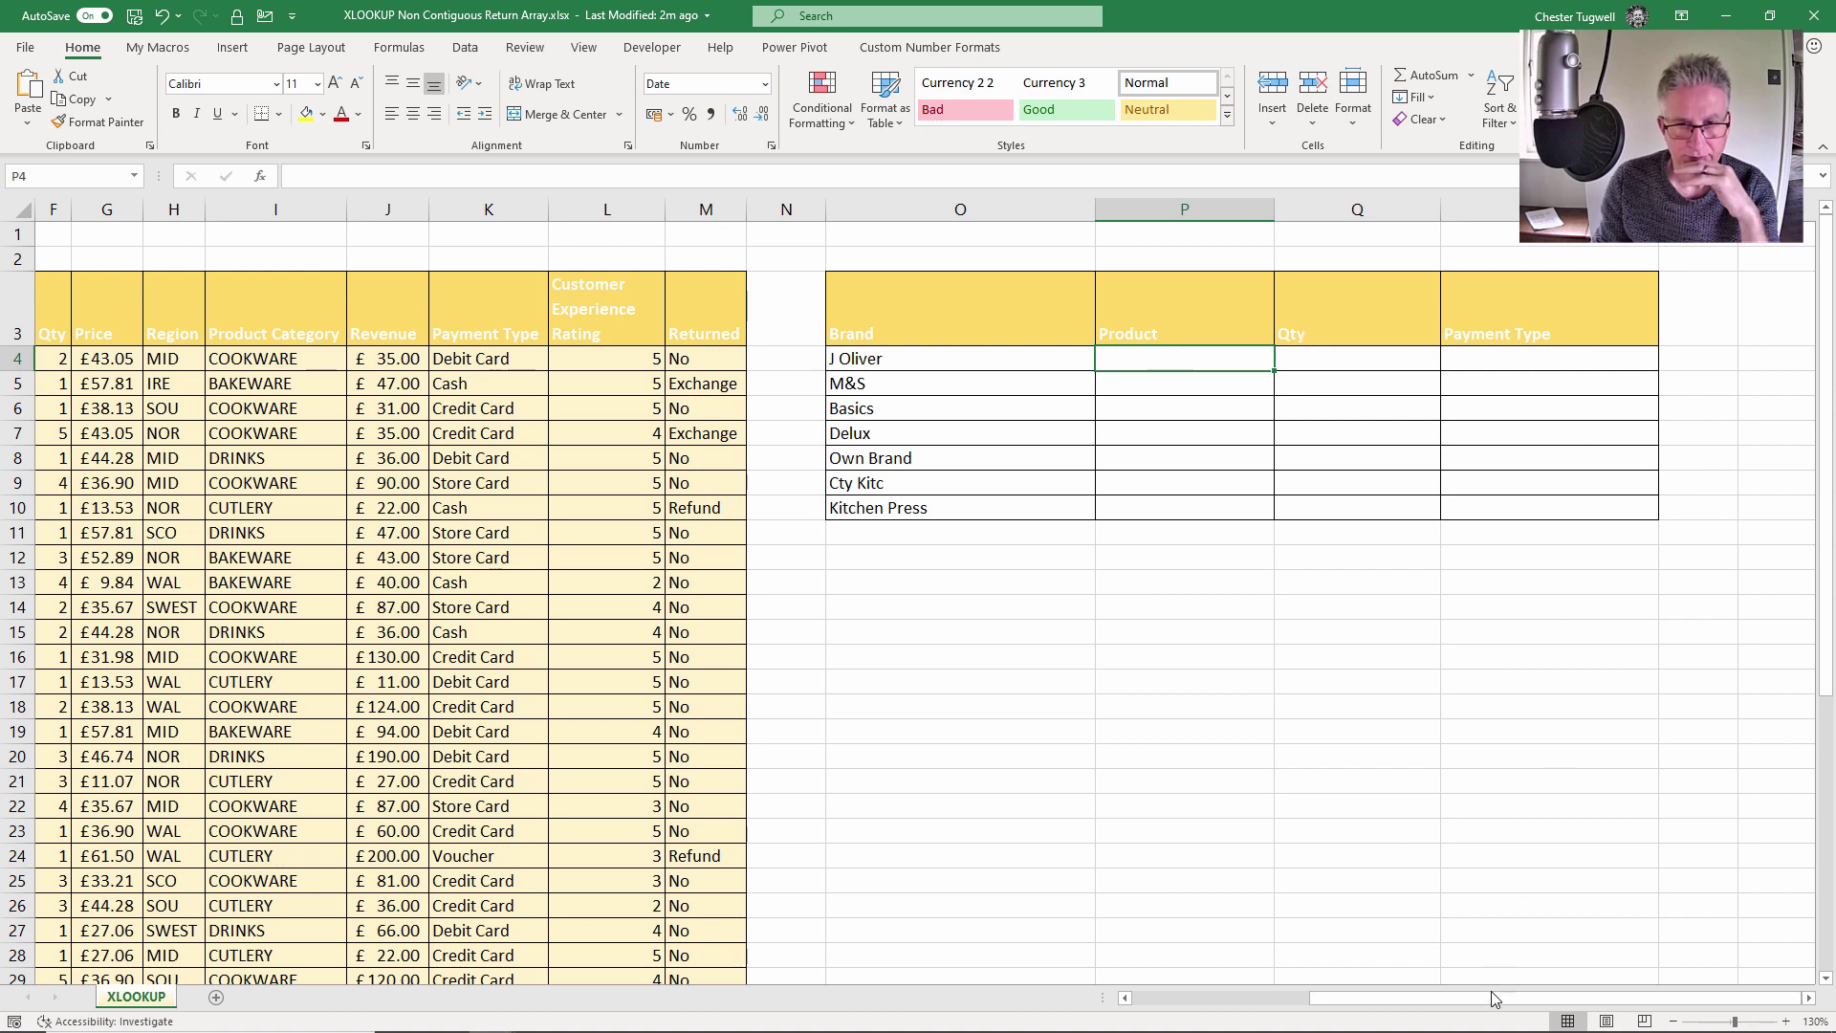
{"action": "mouse_move", "coordinate": [1494, 1000]}
{"action": "left_mouse_down"}
{"action": "mouse_move", "coordinate": [1462, 1006]}
{"action": "mouse_move", "coordinate": [1494, 1006]}
{"action": "left_mouse_up"}
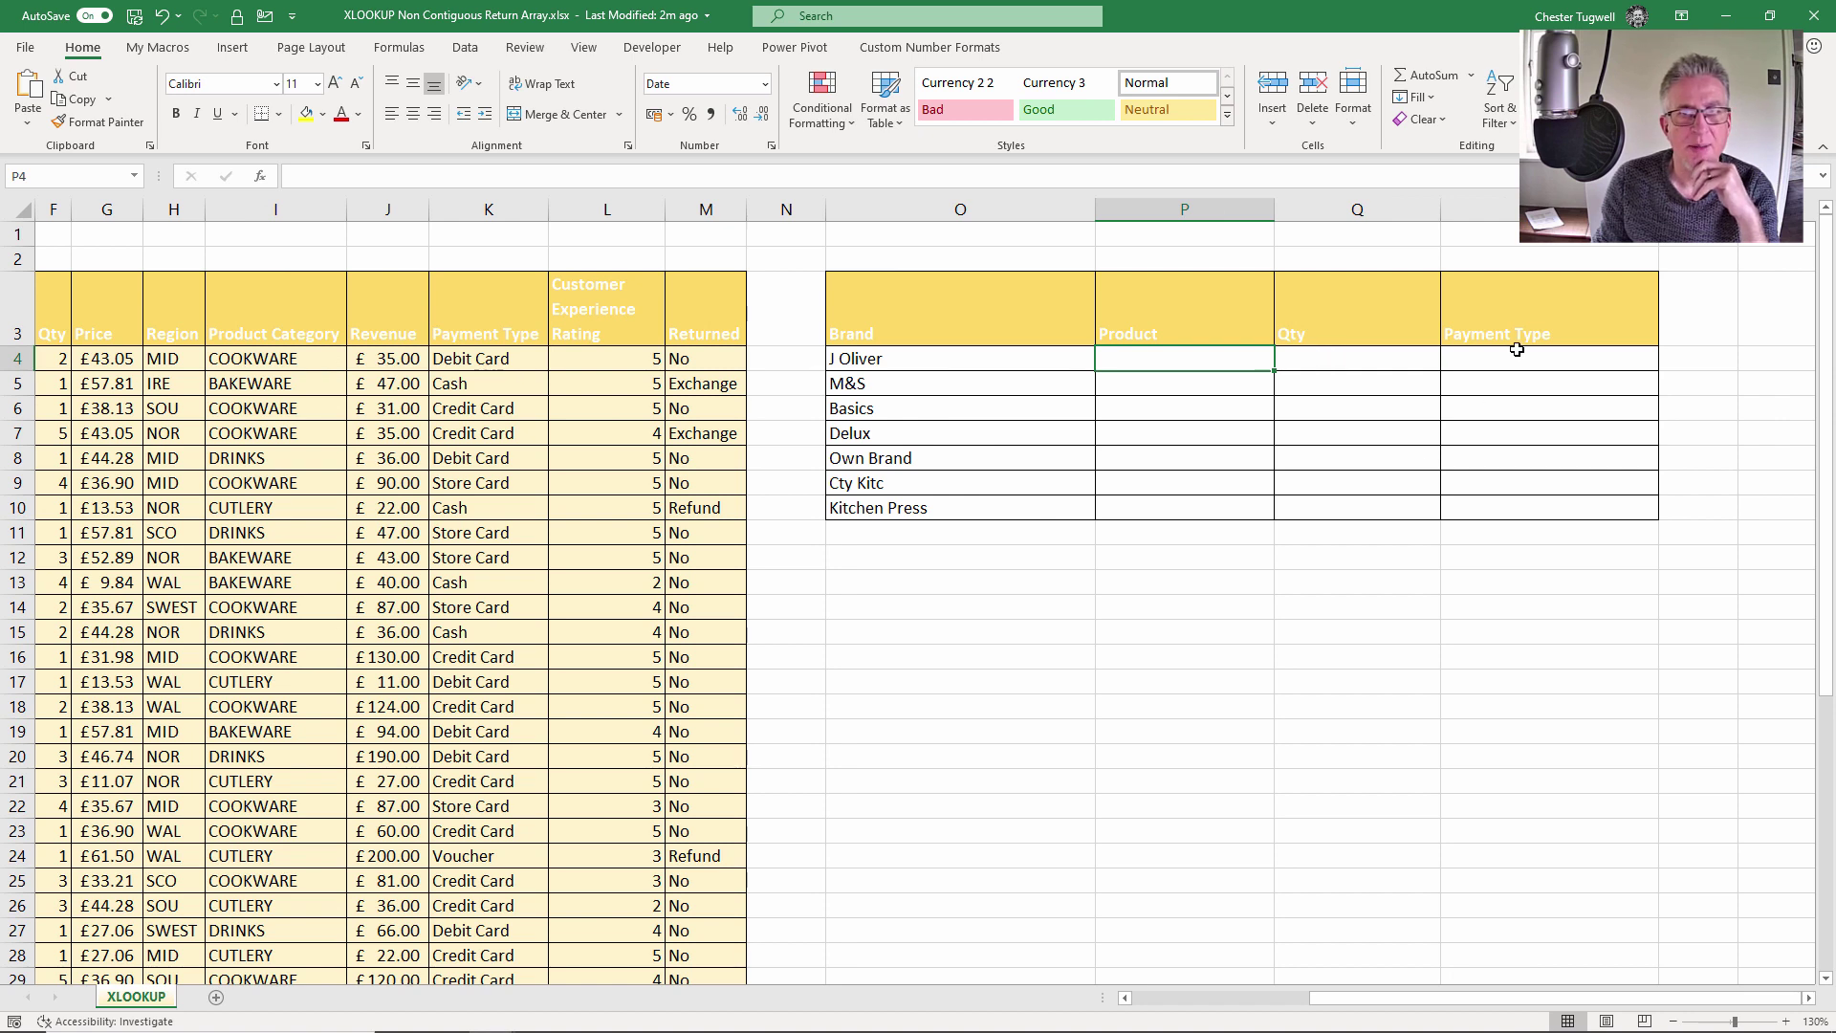
{"action": "left_click_drag", "start_coordinate": [1421, 1004], "coordinate": [1286, 1016]}
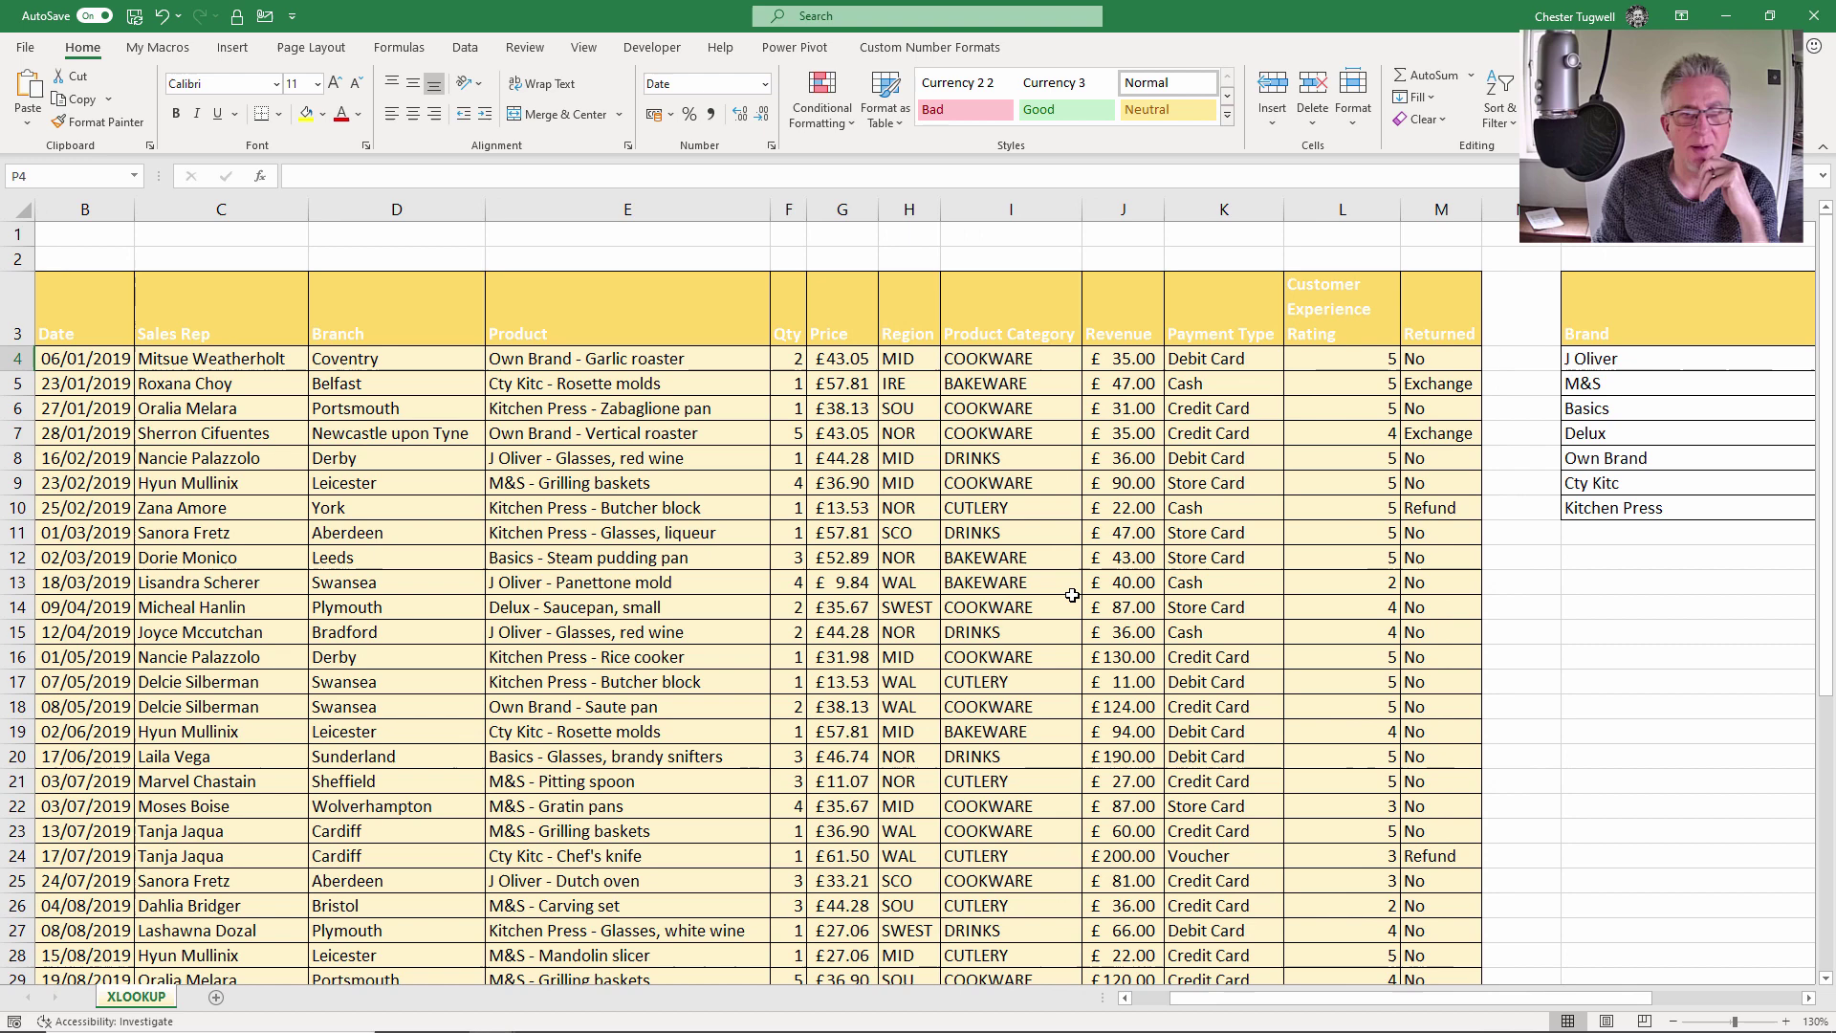
{"action": "mouse_move", "coordinate": [1492, 1000]}
{"action": "left_mouse_down"}
{"action": "mouse_move", "coordinate": [1535, 1010]}
{"action": "mouse_move", "coordinate": [1506, 1010]}
{"action": "left_mouse_up"}
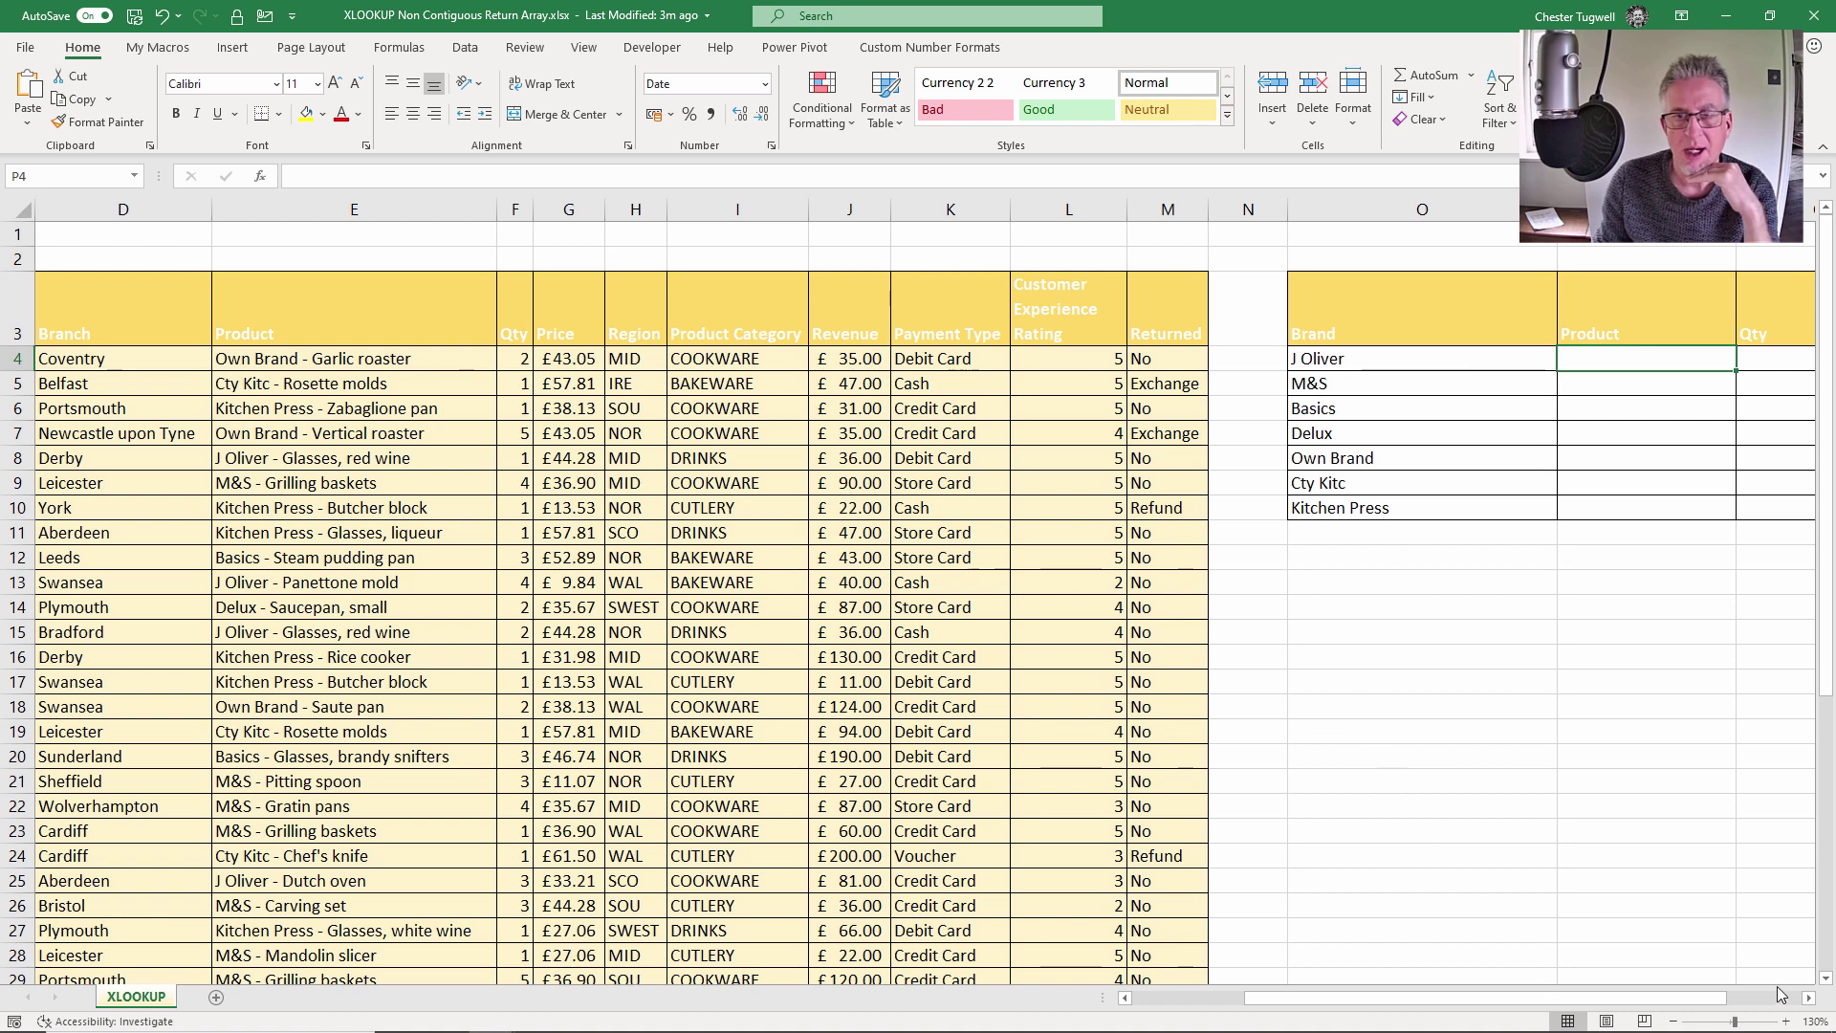
{"action": "left_click", "coordinate": [1809, 998]}
{"action": "left_click", "coordinate": [1809, 998]}
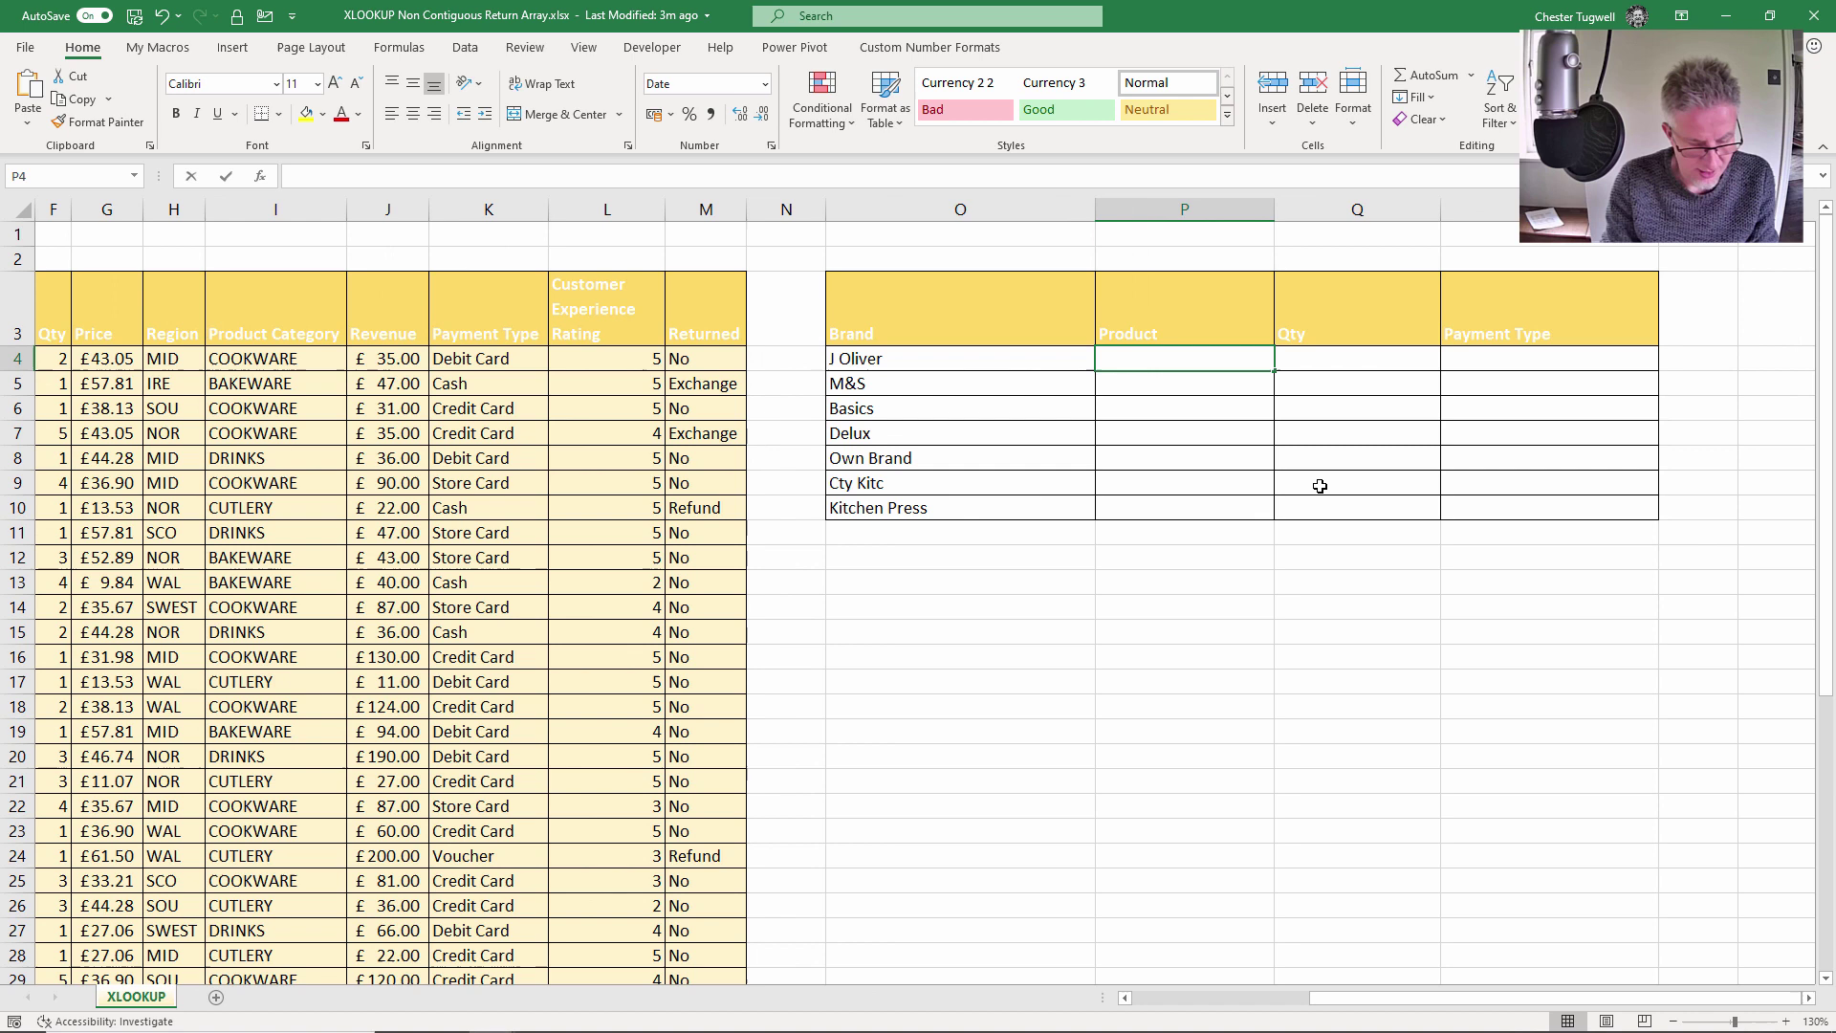
{"action": "type", "text": "=xl"}
{"action": "key", "text": "Tab"}
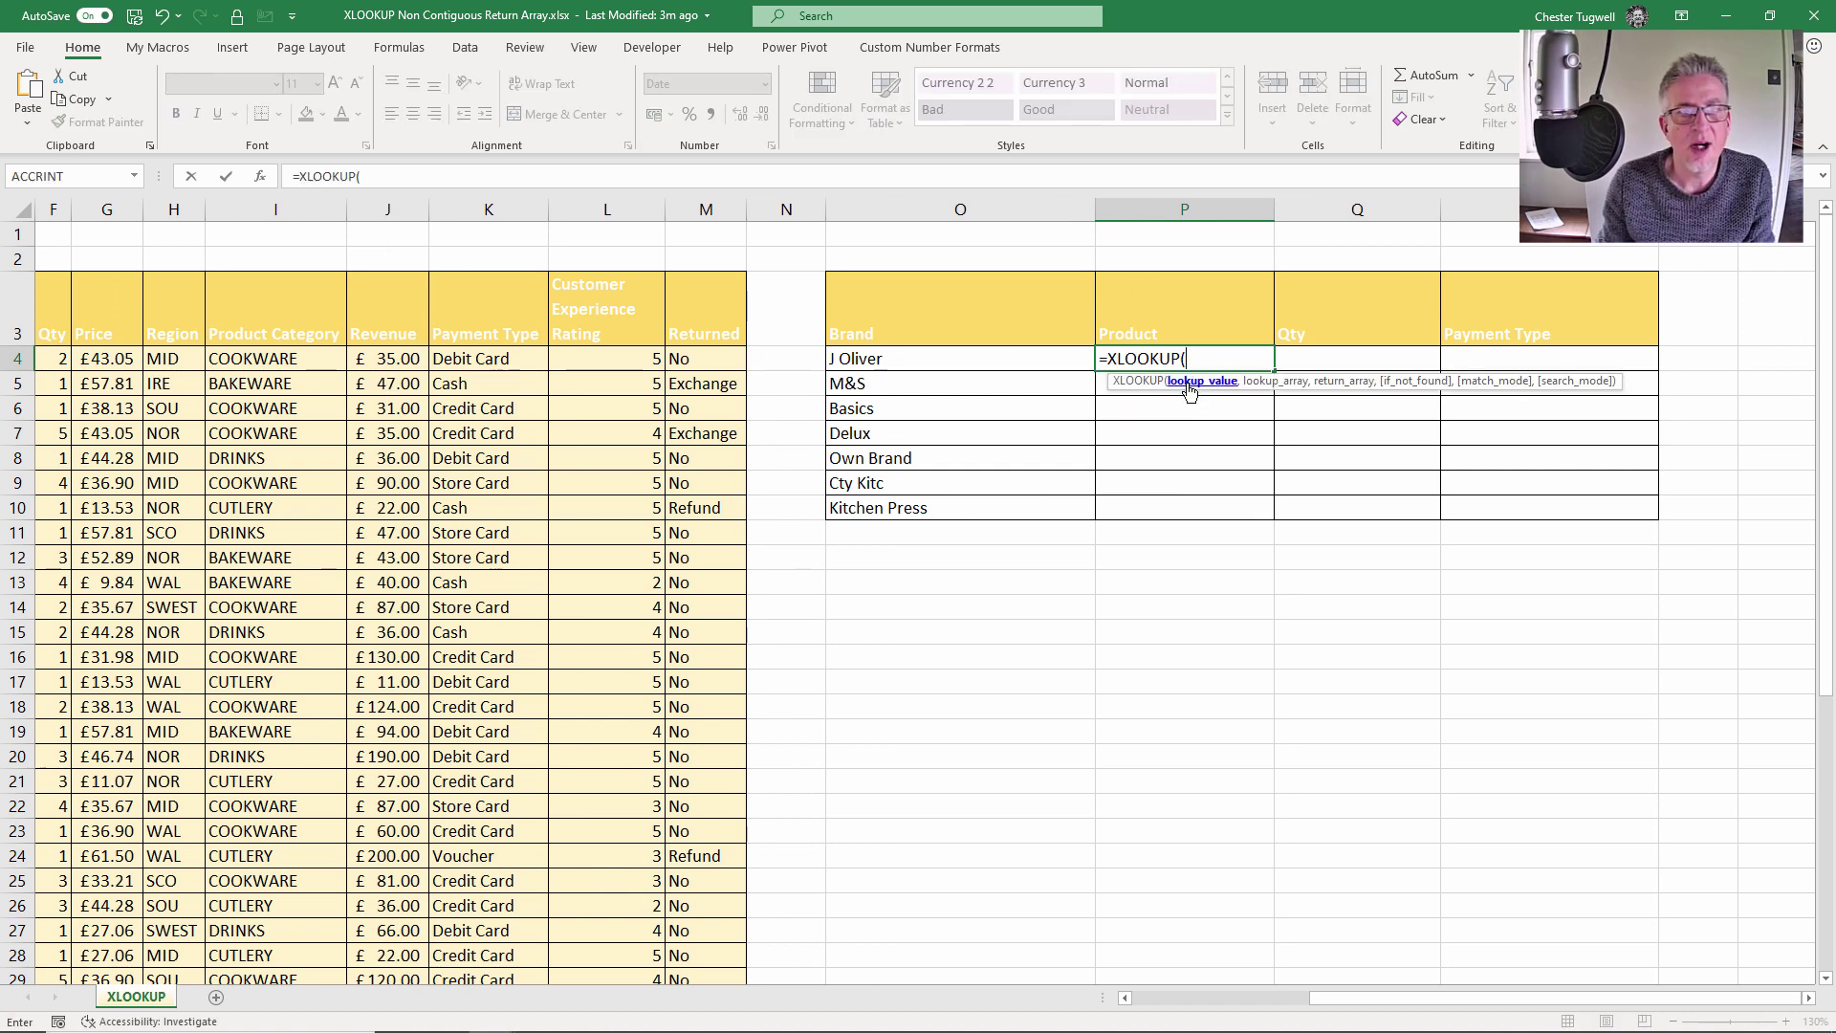
{"action": "left_click", "coordinate": [934, 364]}
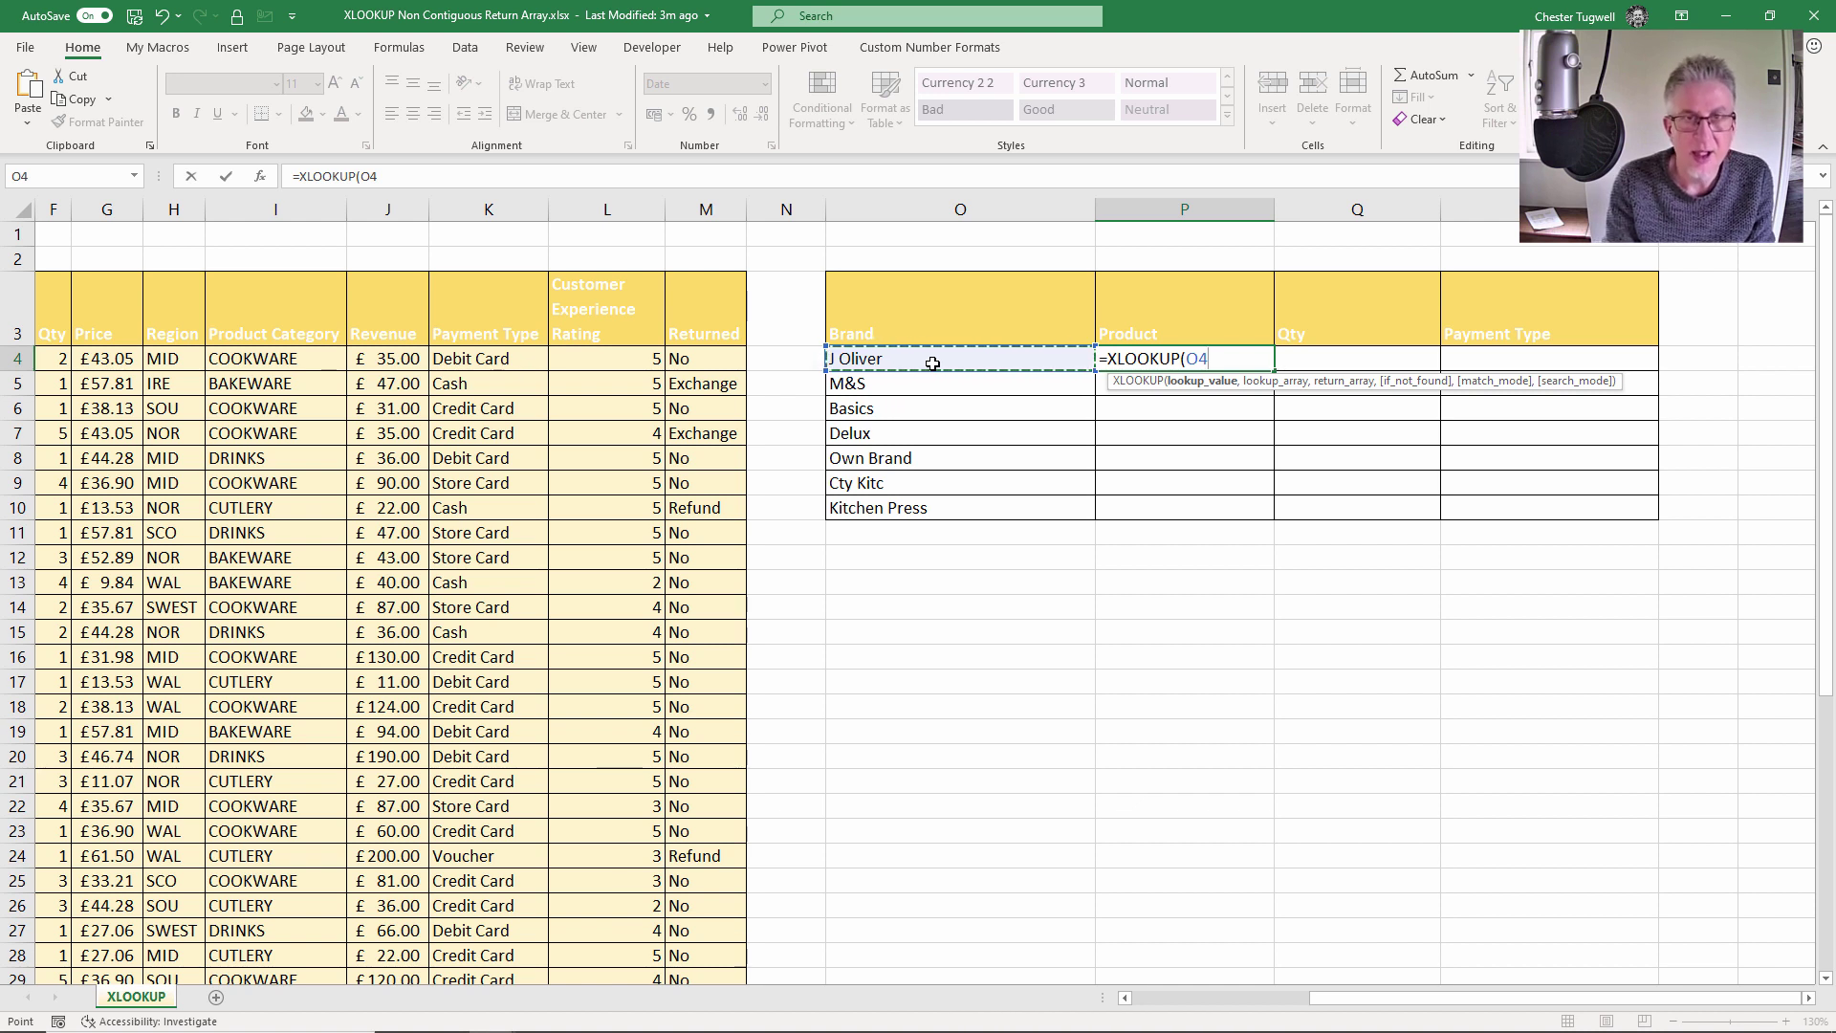
{"action": "type", "text": "&\"*"}
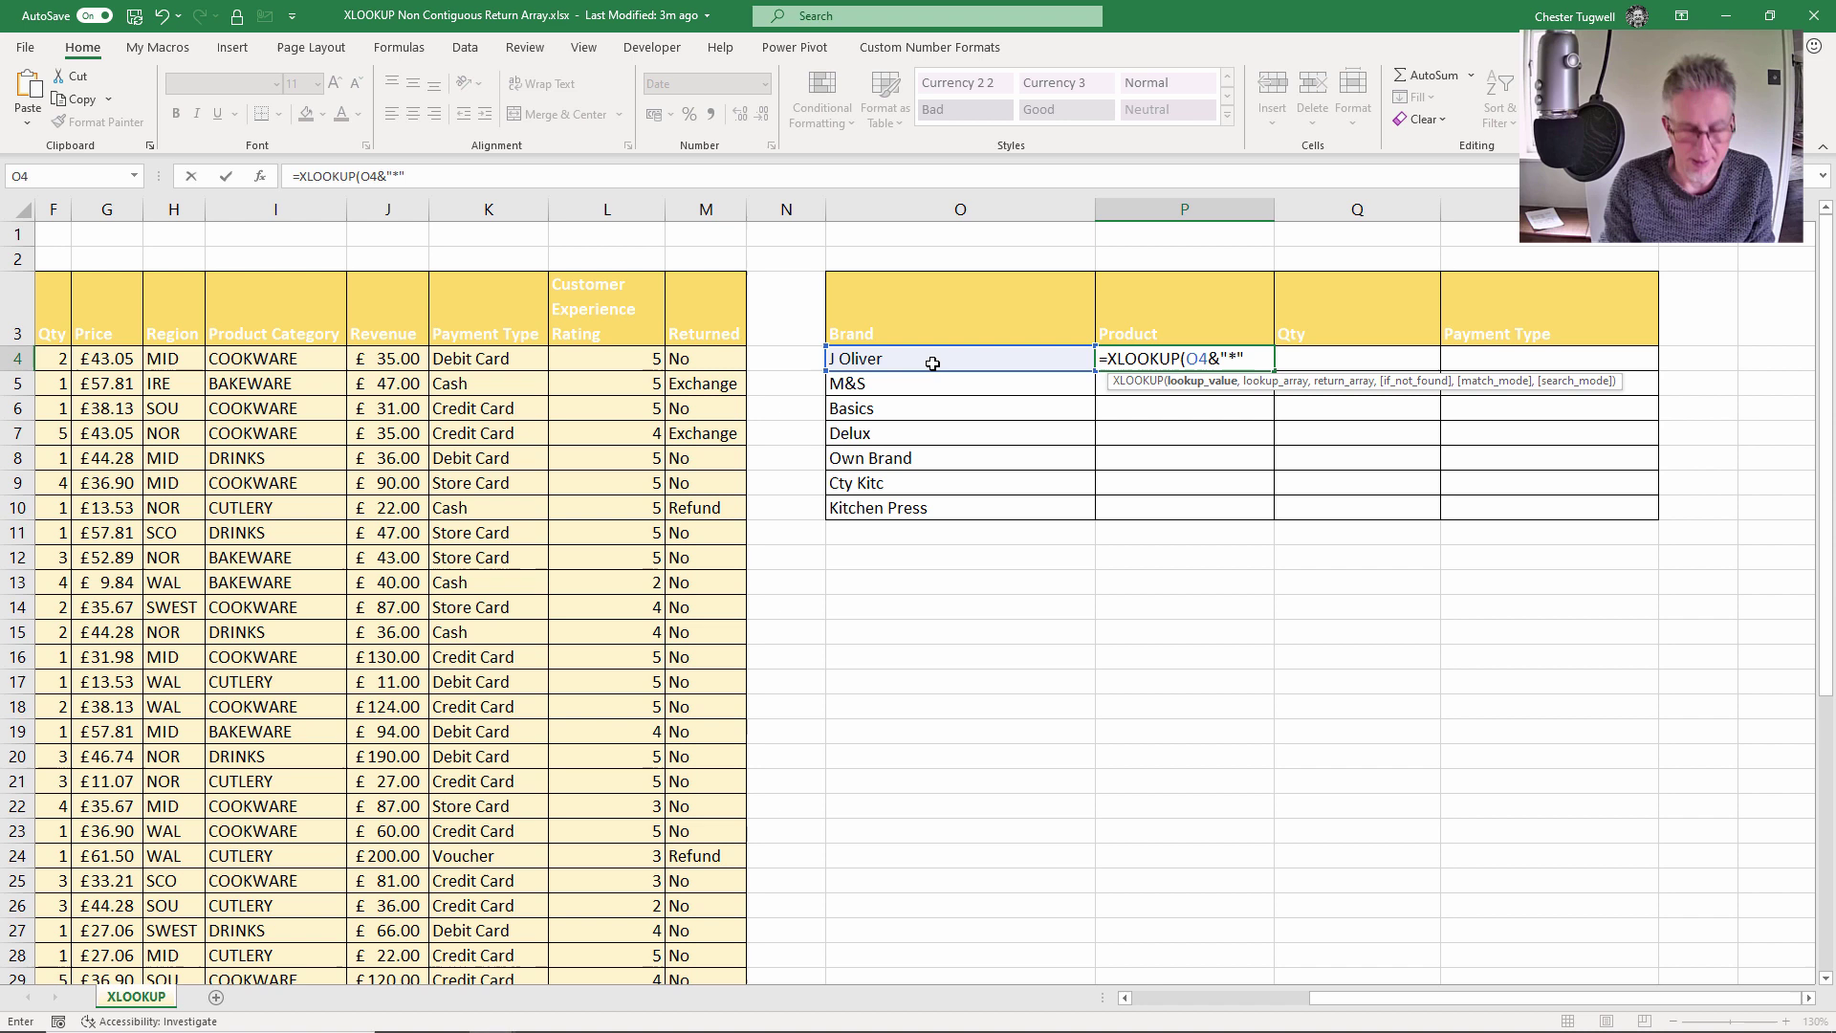
{"action": "type", "text": "\","}
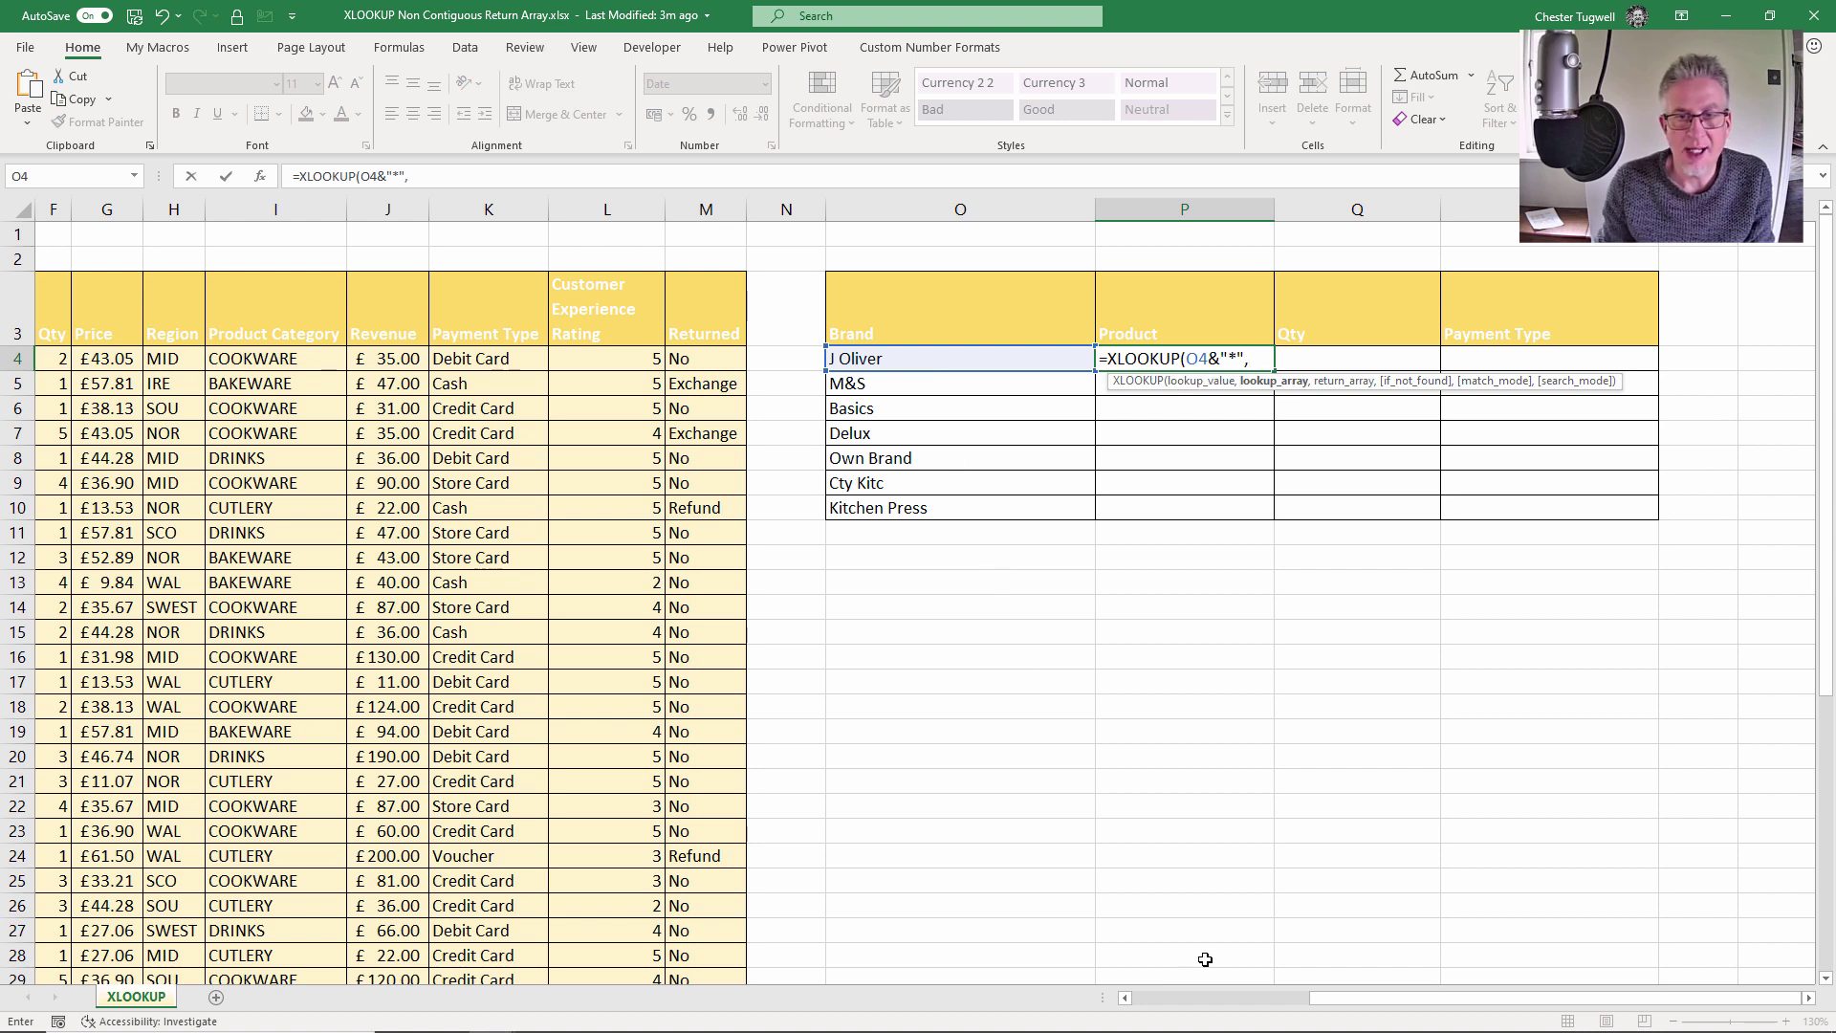
Set the lookup array to the absolute Product range $E$4:$E$47.
{"action": "left_click_drag", "start_coordinate": [1325, 1000], "coordinate": [1225, 1002]}
{"action": "left_click", "coordinate": [528, 360]}
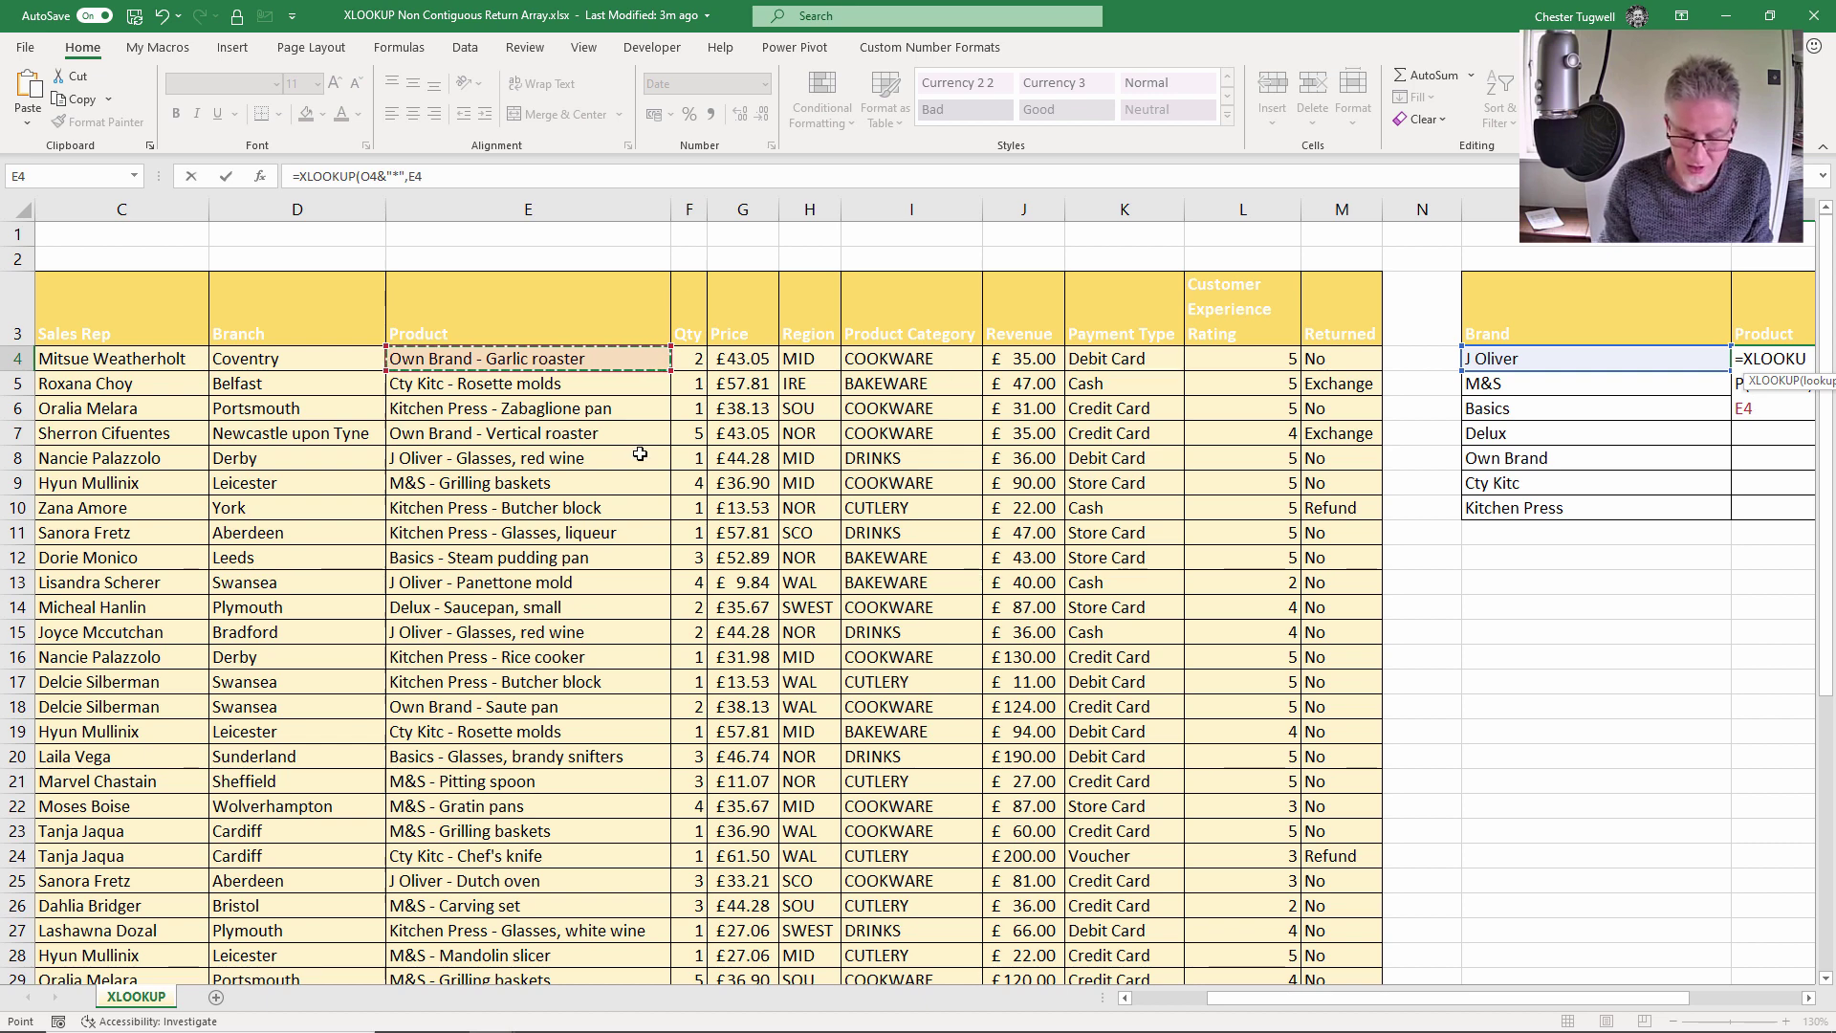
{"action": "key", "text": "ctrl+shift+Down"}
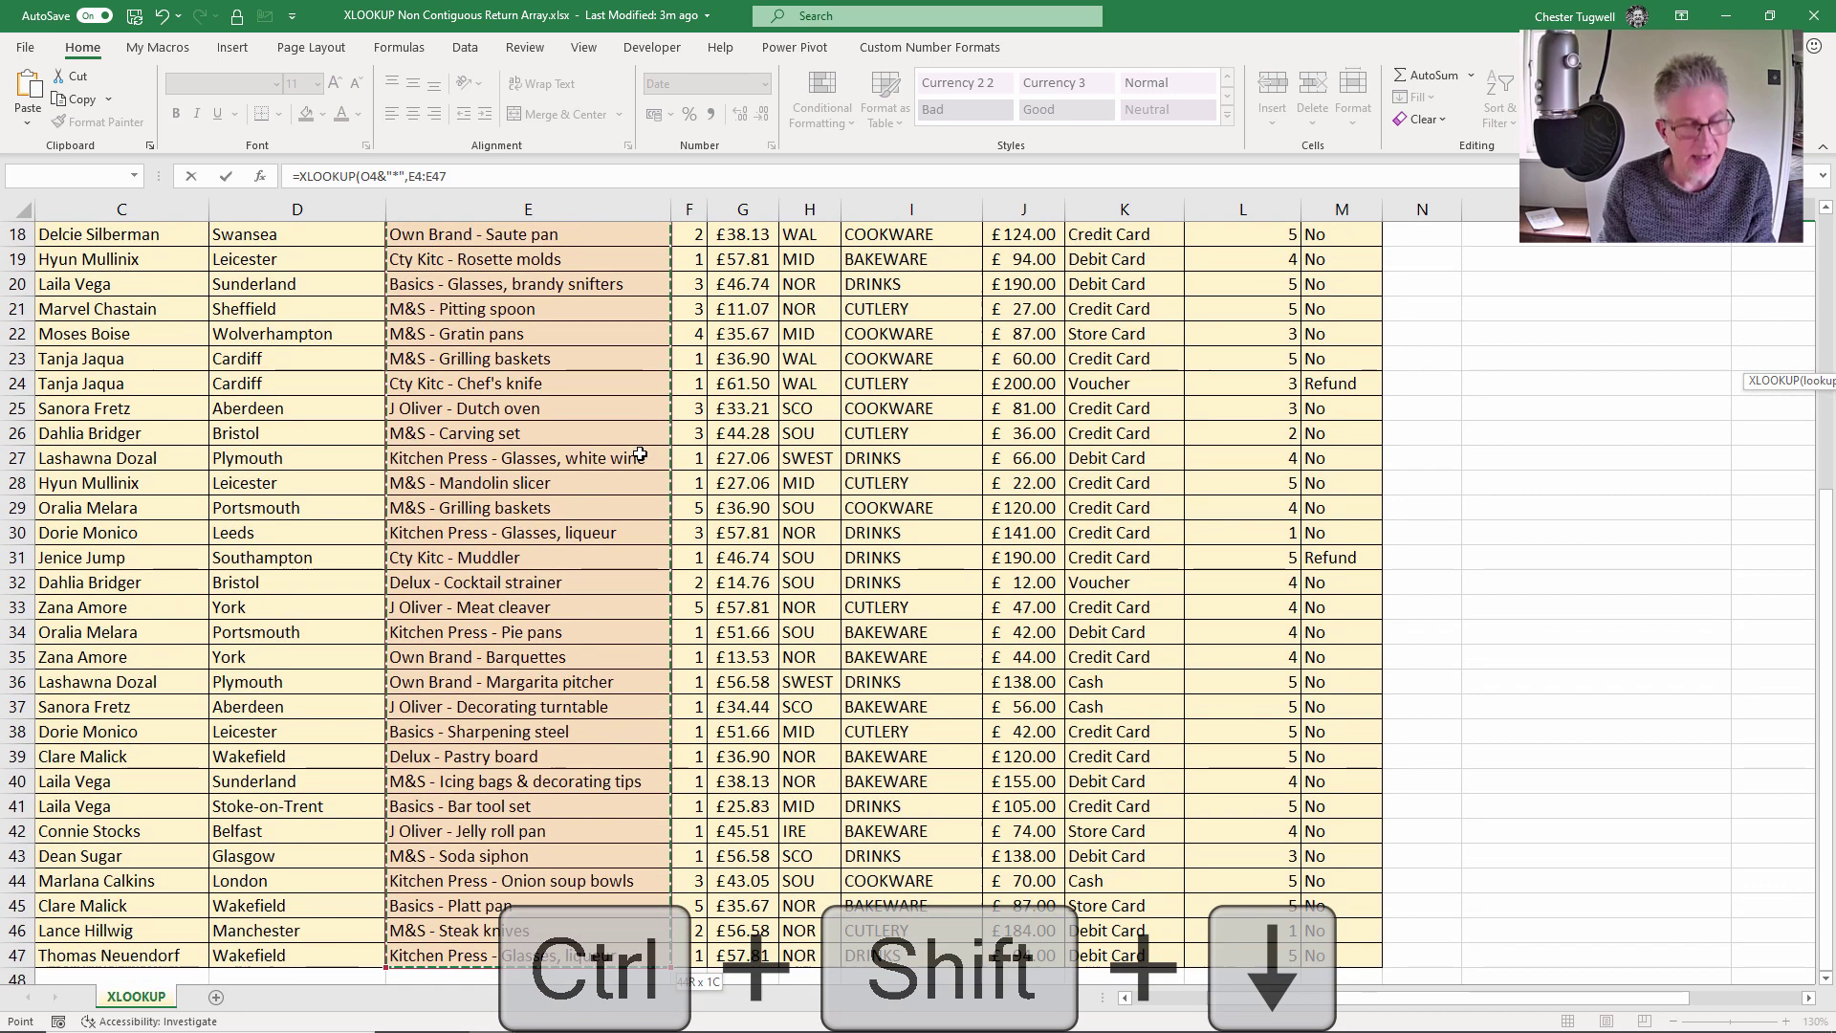
{"action": "key", "text": "F4"}
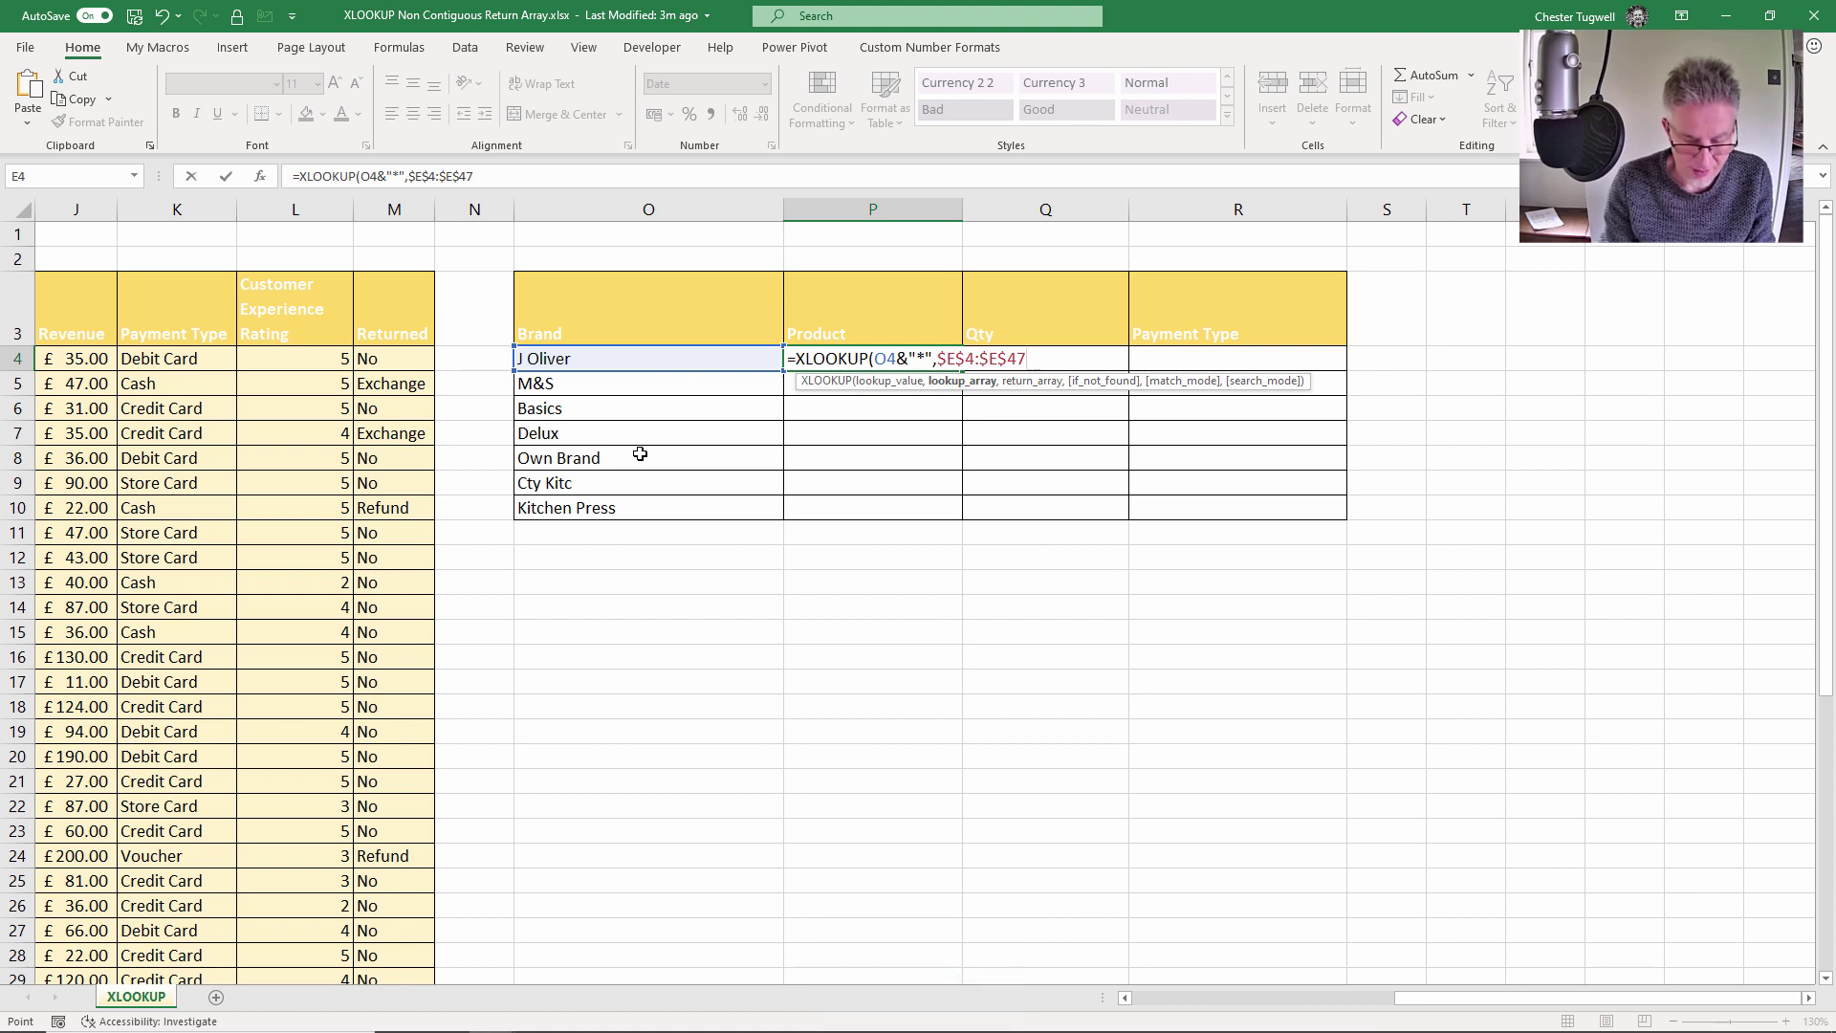
Add CHOOSE({1,2,3}, as the start of XLOOKUP's return array.
{"action": "type", "text": ","}
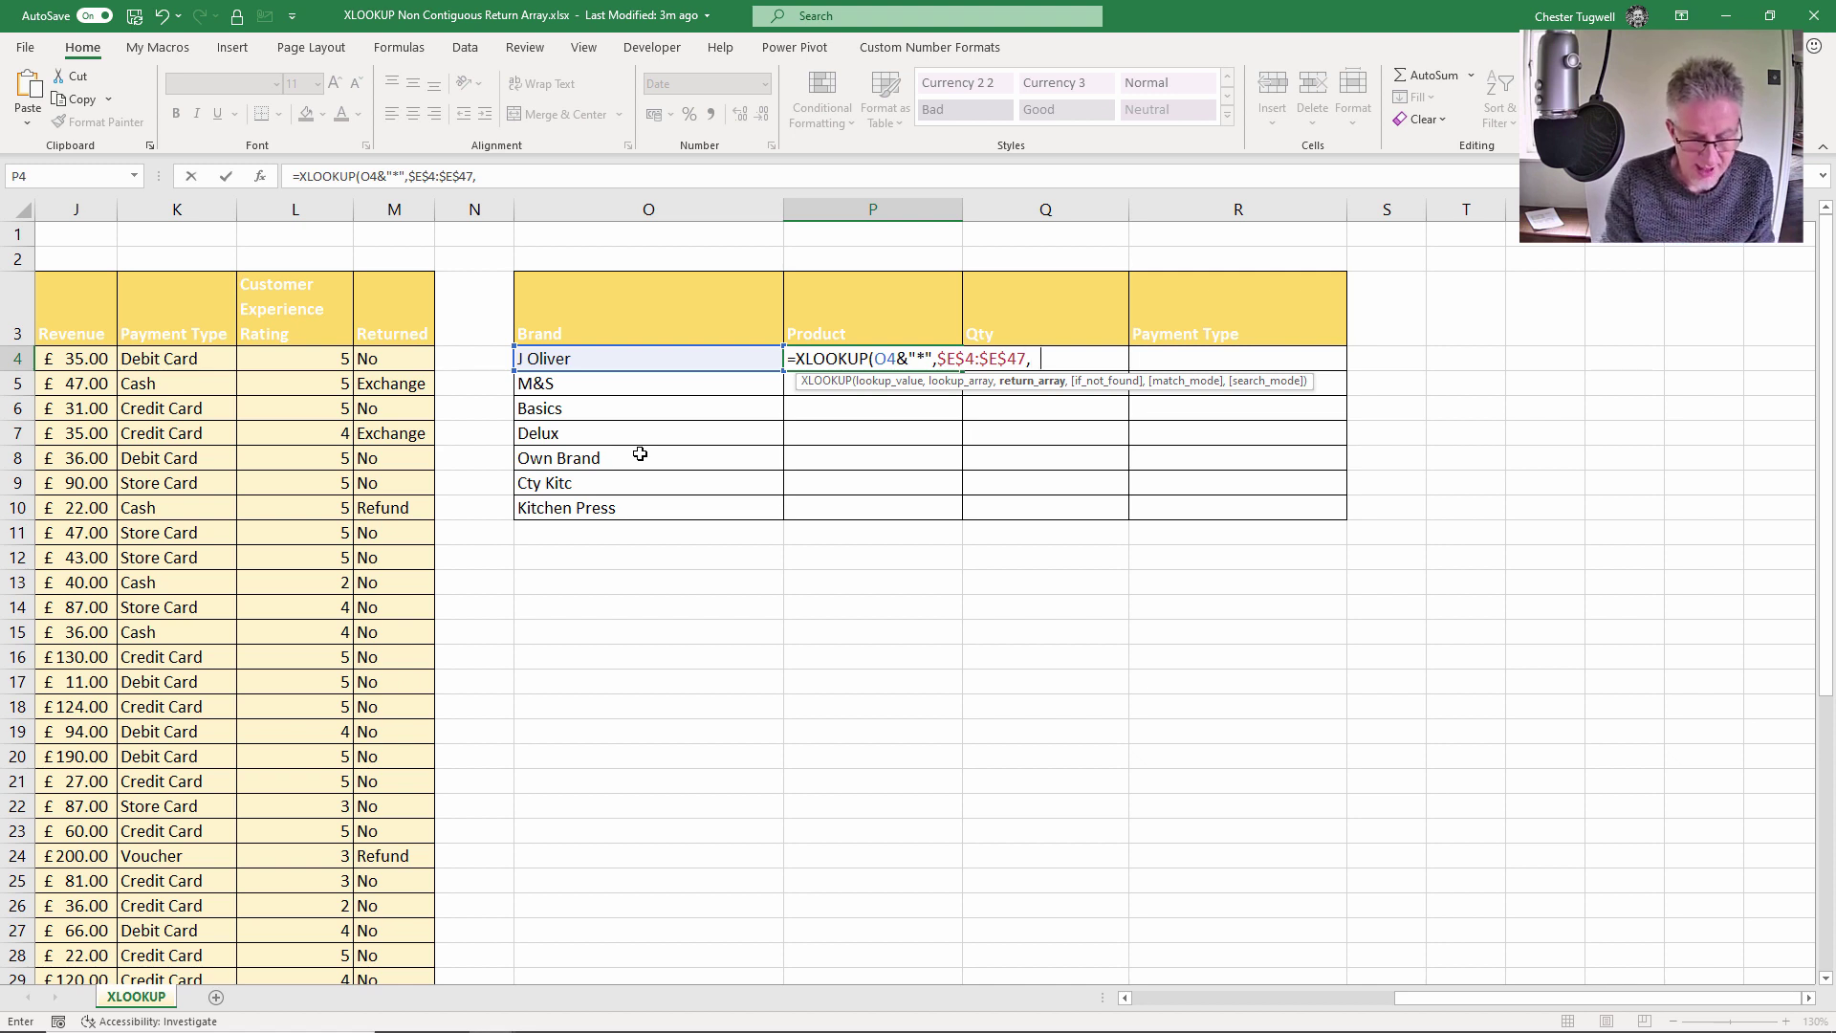
{"action": "type", "text": "CHOOSE"}
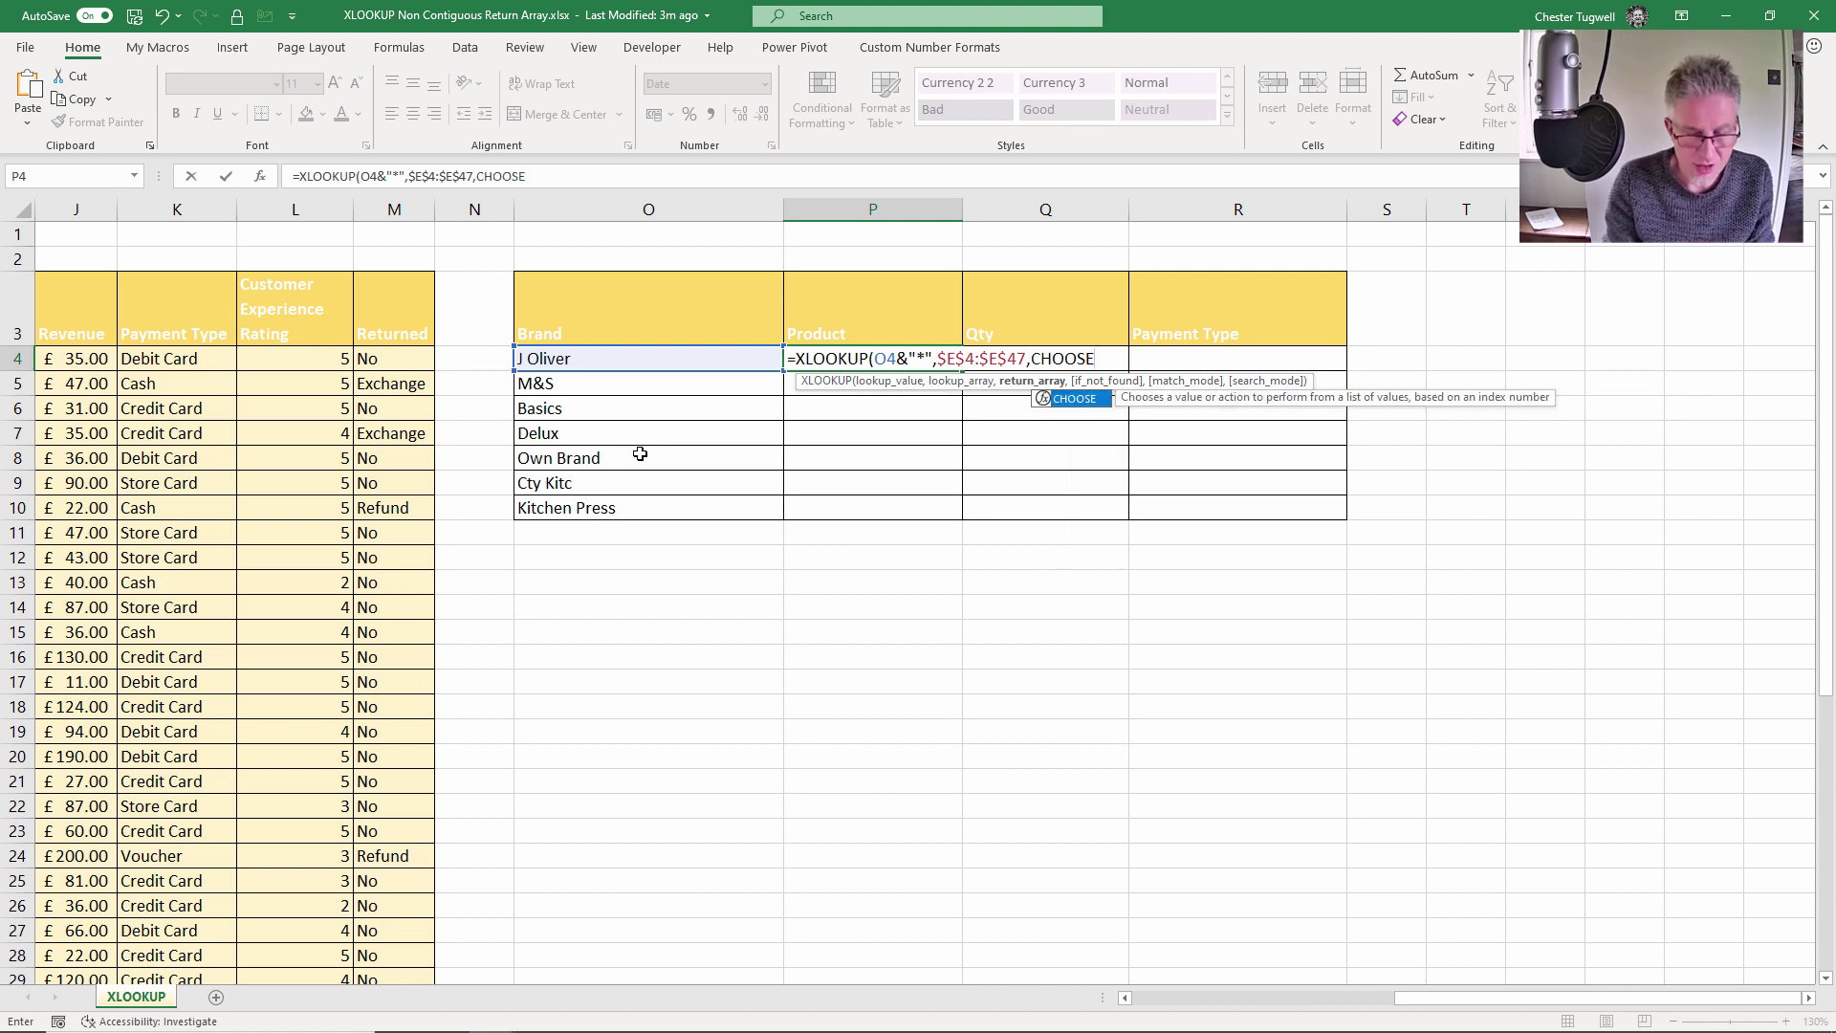
{"action": "type", "text": "({1,2,3"}
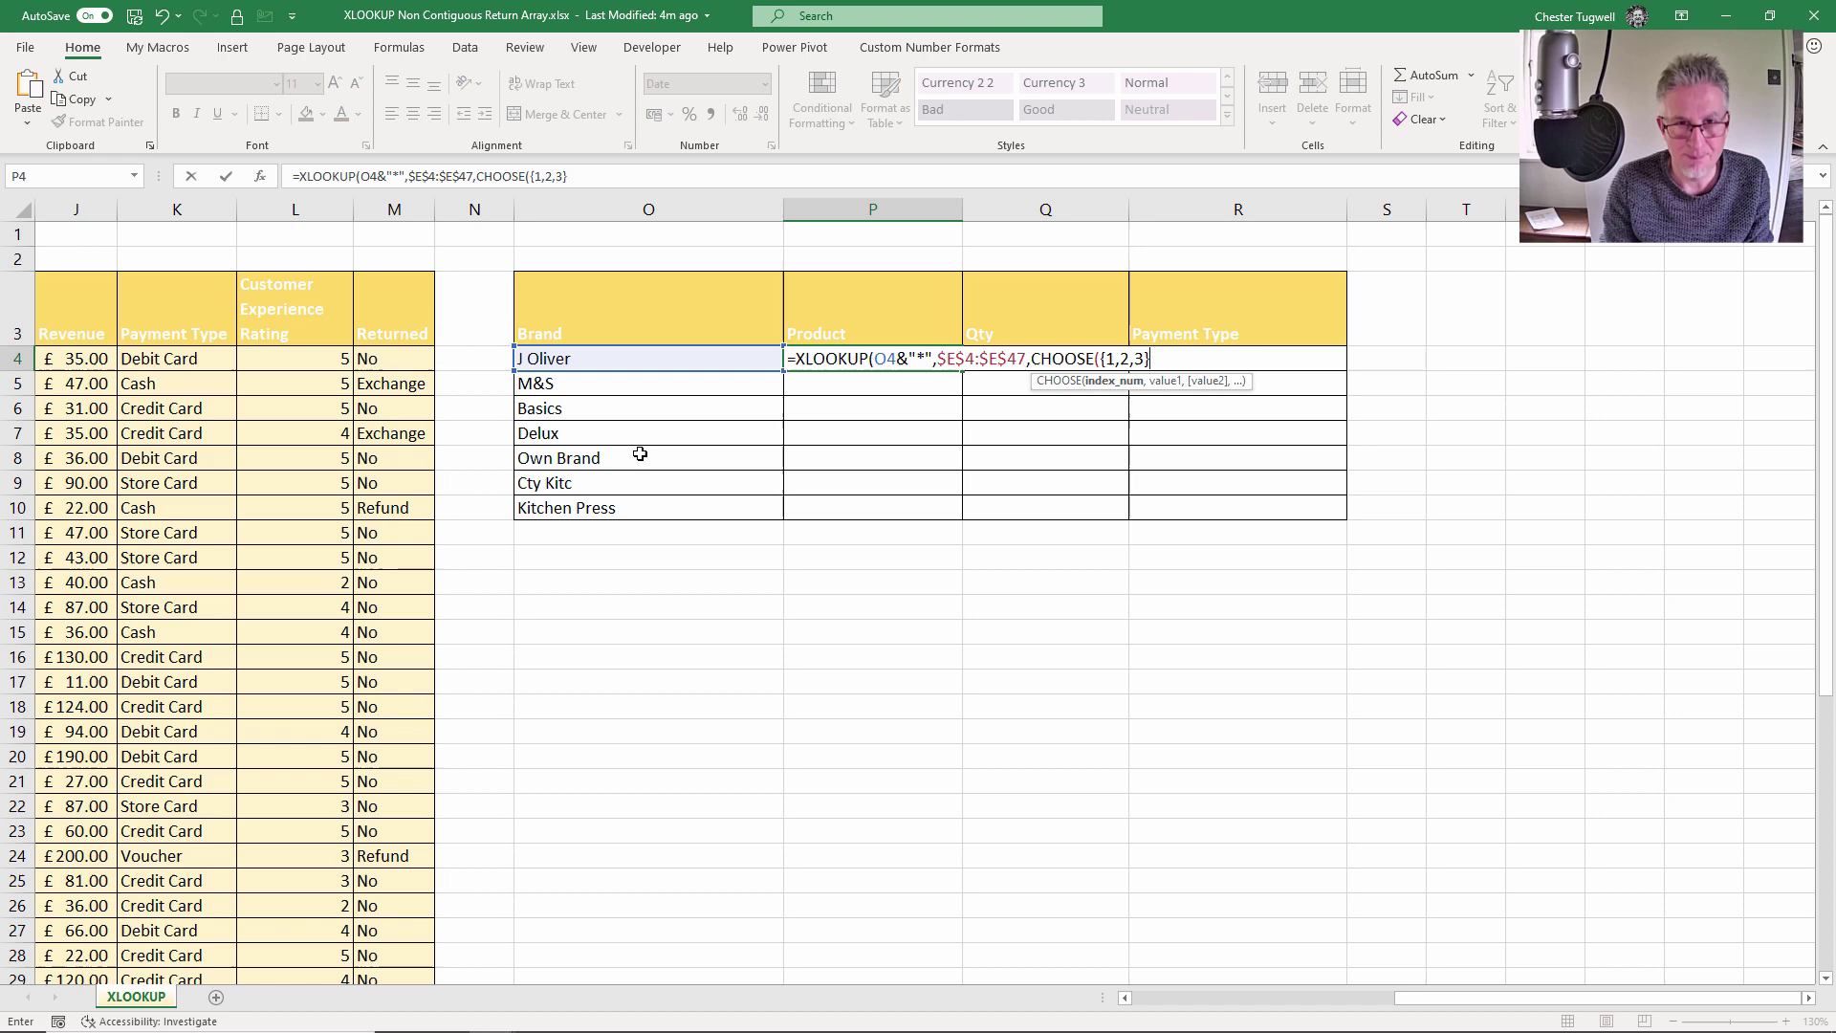
Add the absolute Product range $E$4:$E$47 as CHOOSE's first value.
{"action": "type", "text": ","}
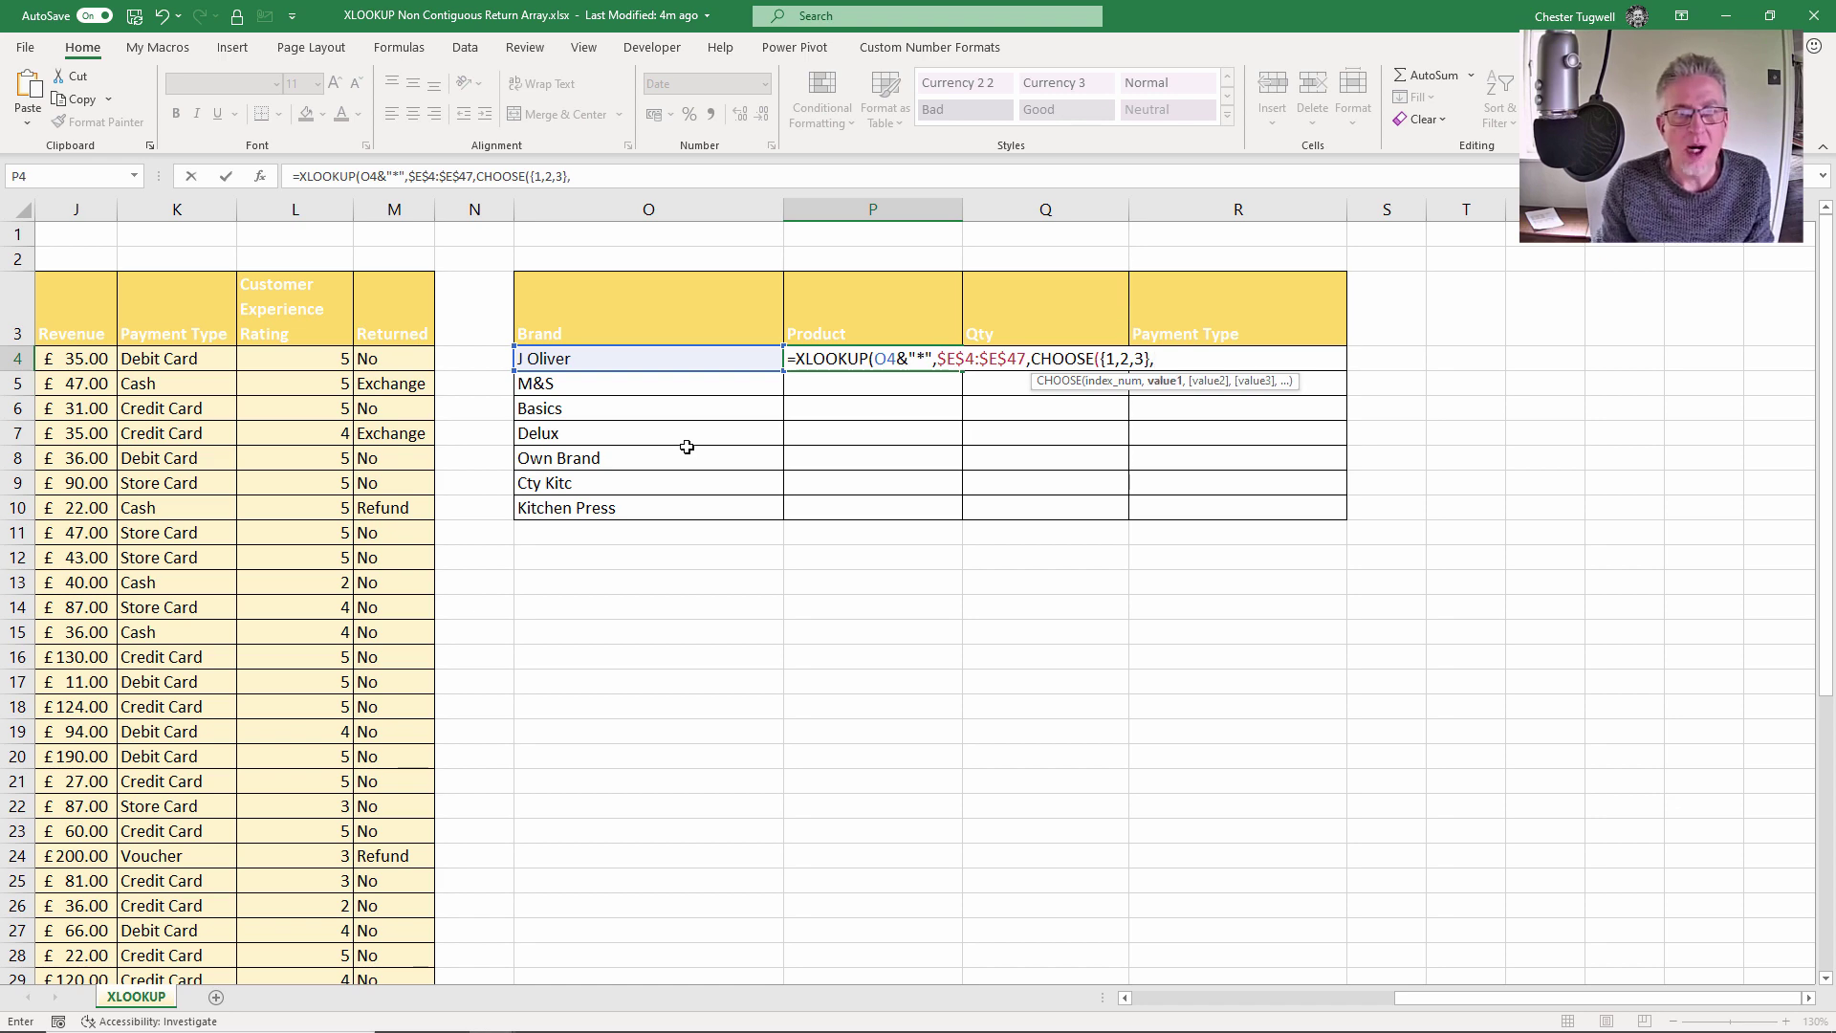
{"action": "left_click_drag", "start_coordinate": [1481, 1003], "coordinate": [1294, 1003]}
{"action": "left_click", "coordinate": [534, 369]}
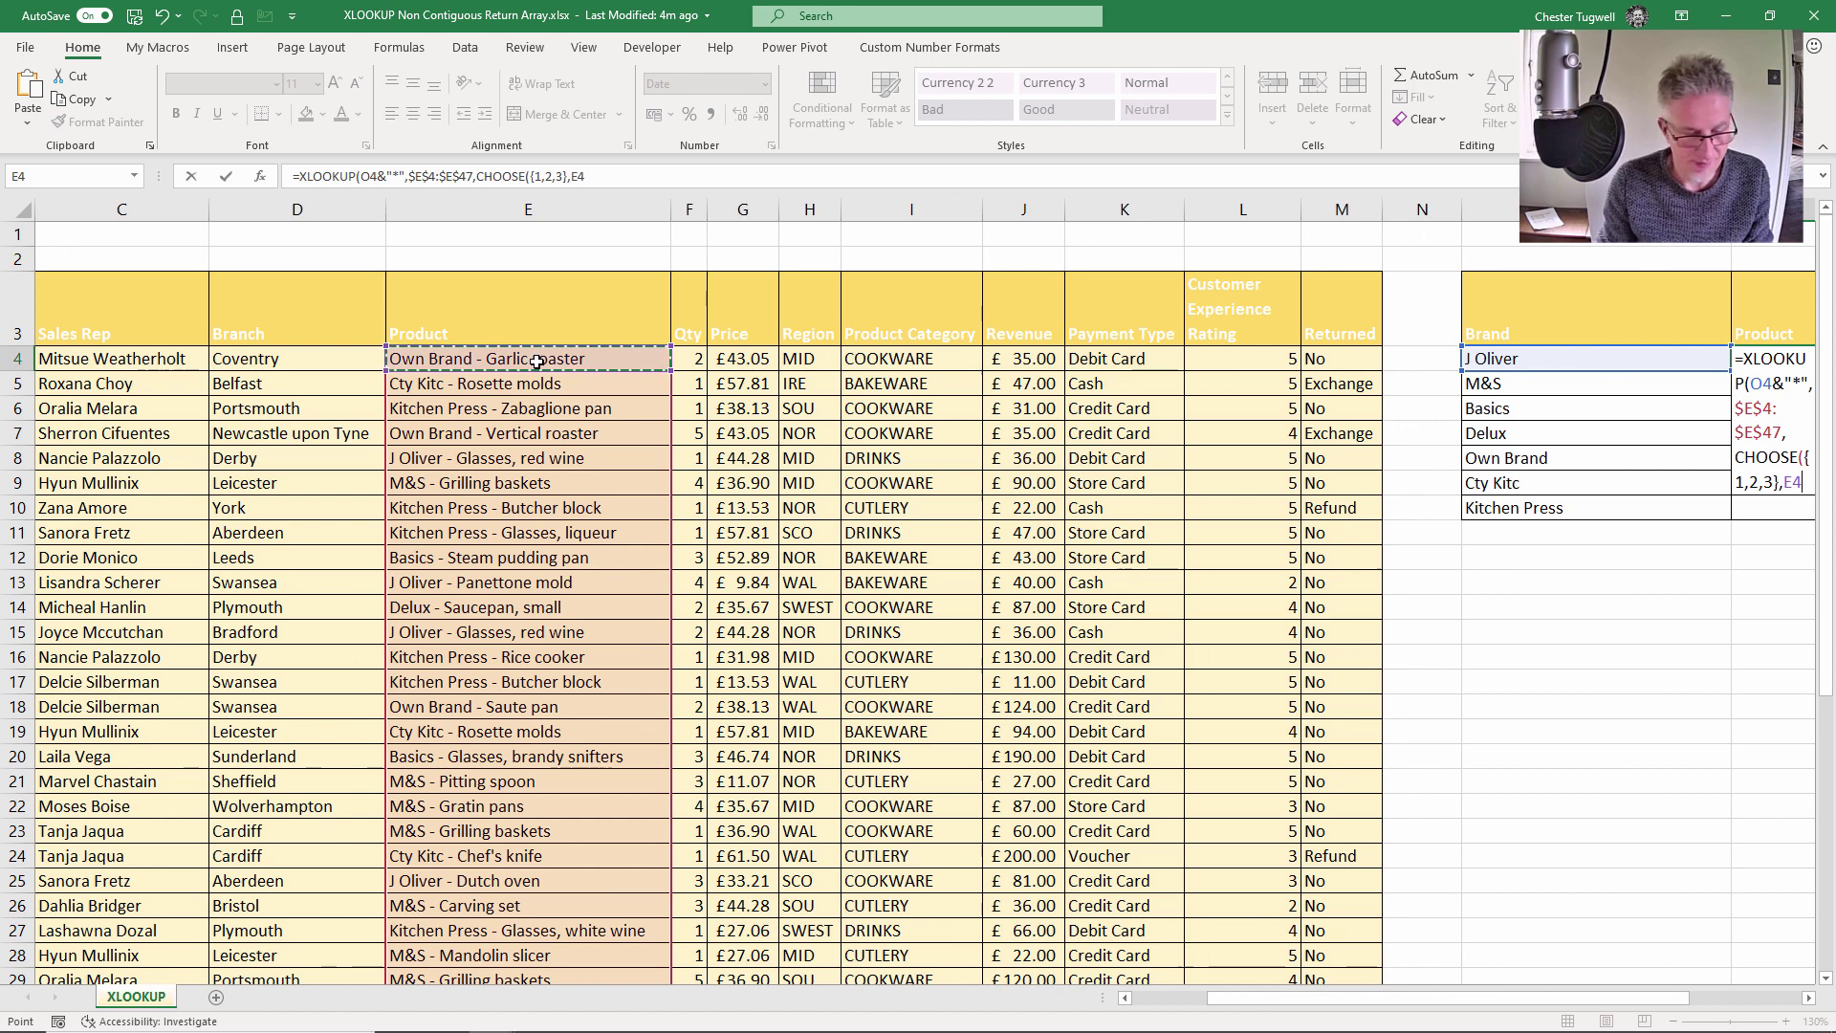
{"action": "key", "text": "ctrl+shift+Down"}
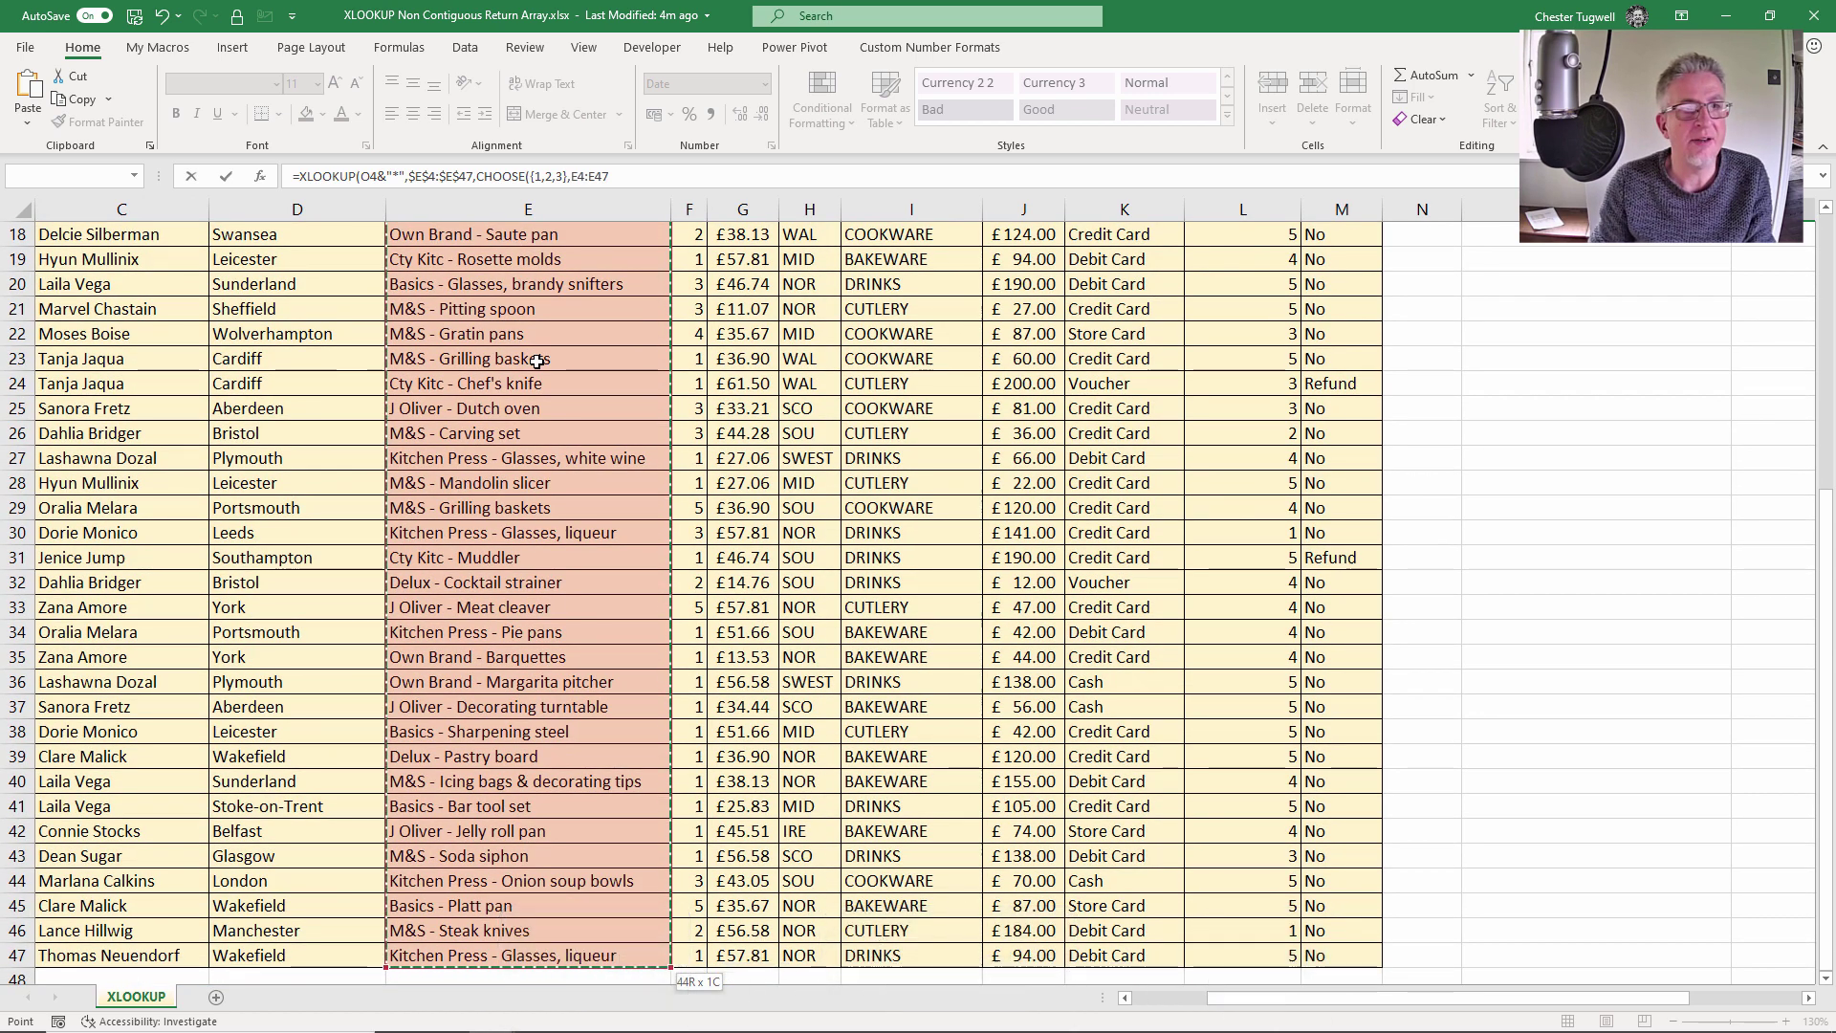
{"action": "key", "text": "F4"}
Add absolute Qty $F$4:$F$47 and Payment Type $K$4:$K$47 ranges, then close CHOOSE.
{"action": "type", "text": ","}
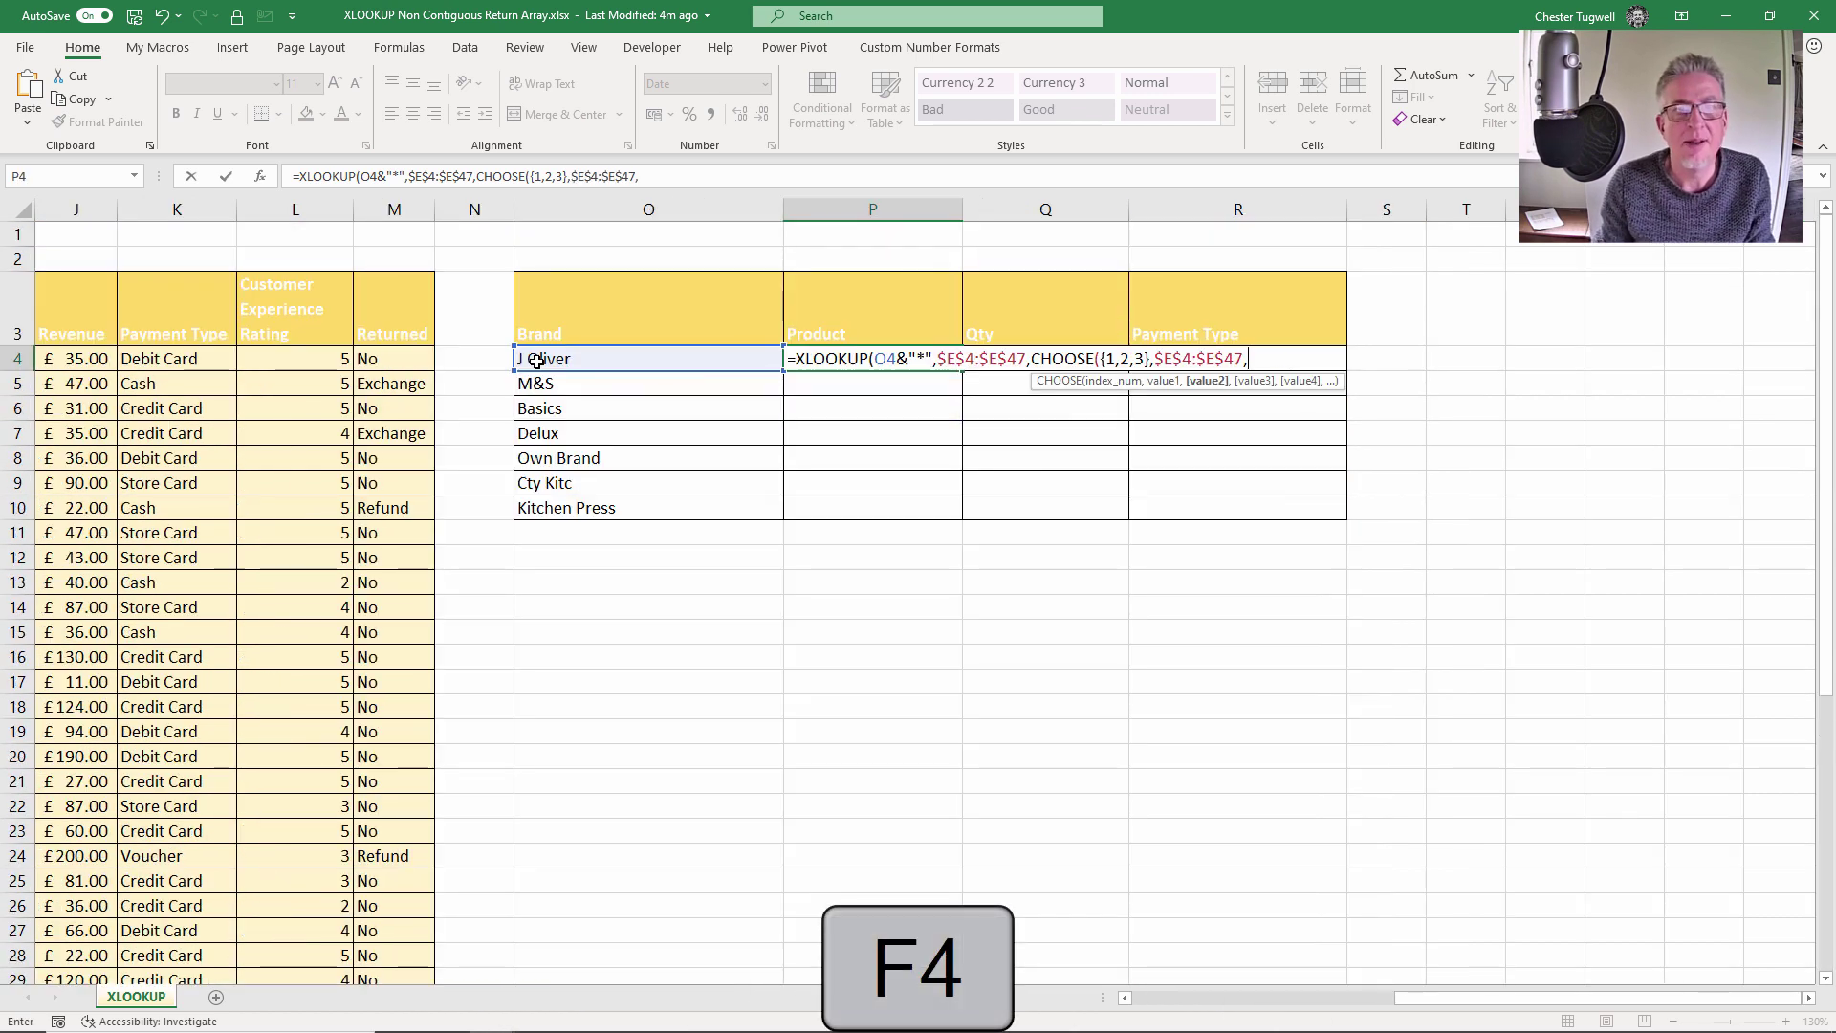
{"action": "left_click_drag", "start_coordinate": [1439, 1000], "coordinate": [1281, 1002]}
{"action": "left_click", "coordinate": [337, 365]}
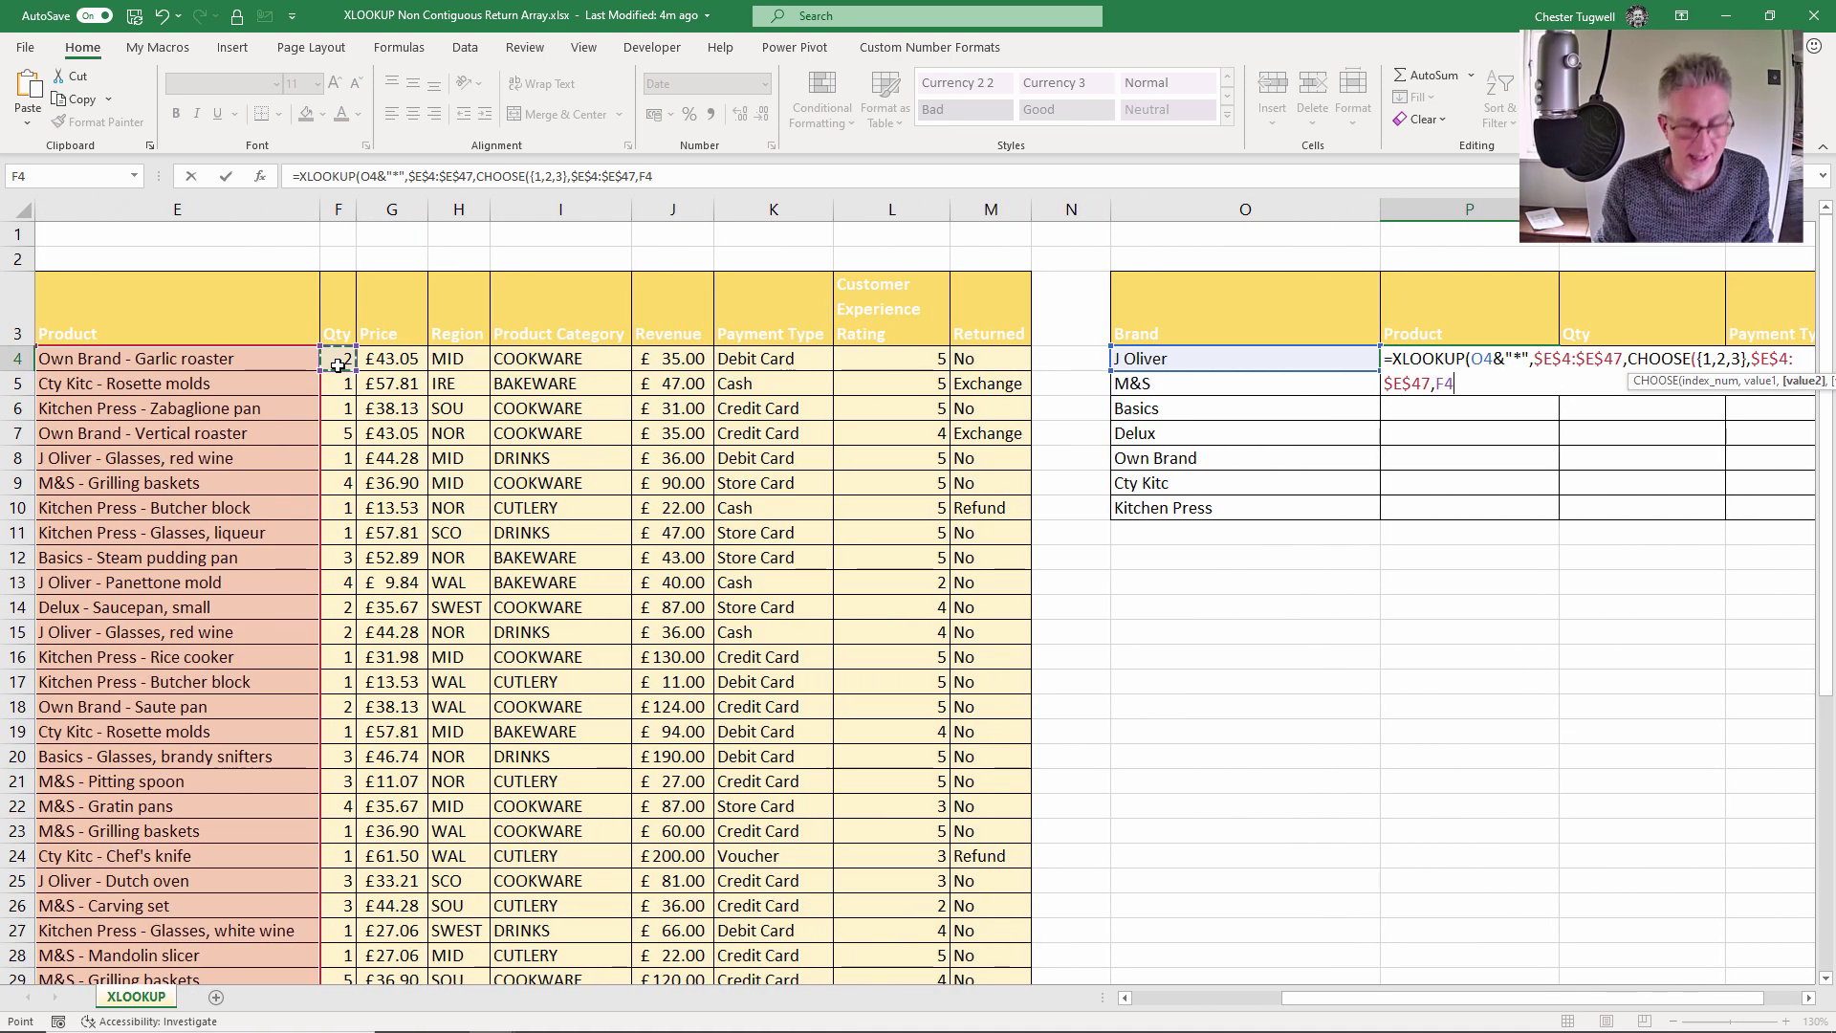
{"action": "key", "text": "ctrl+shift+Down"}
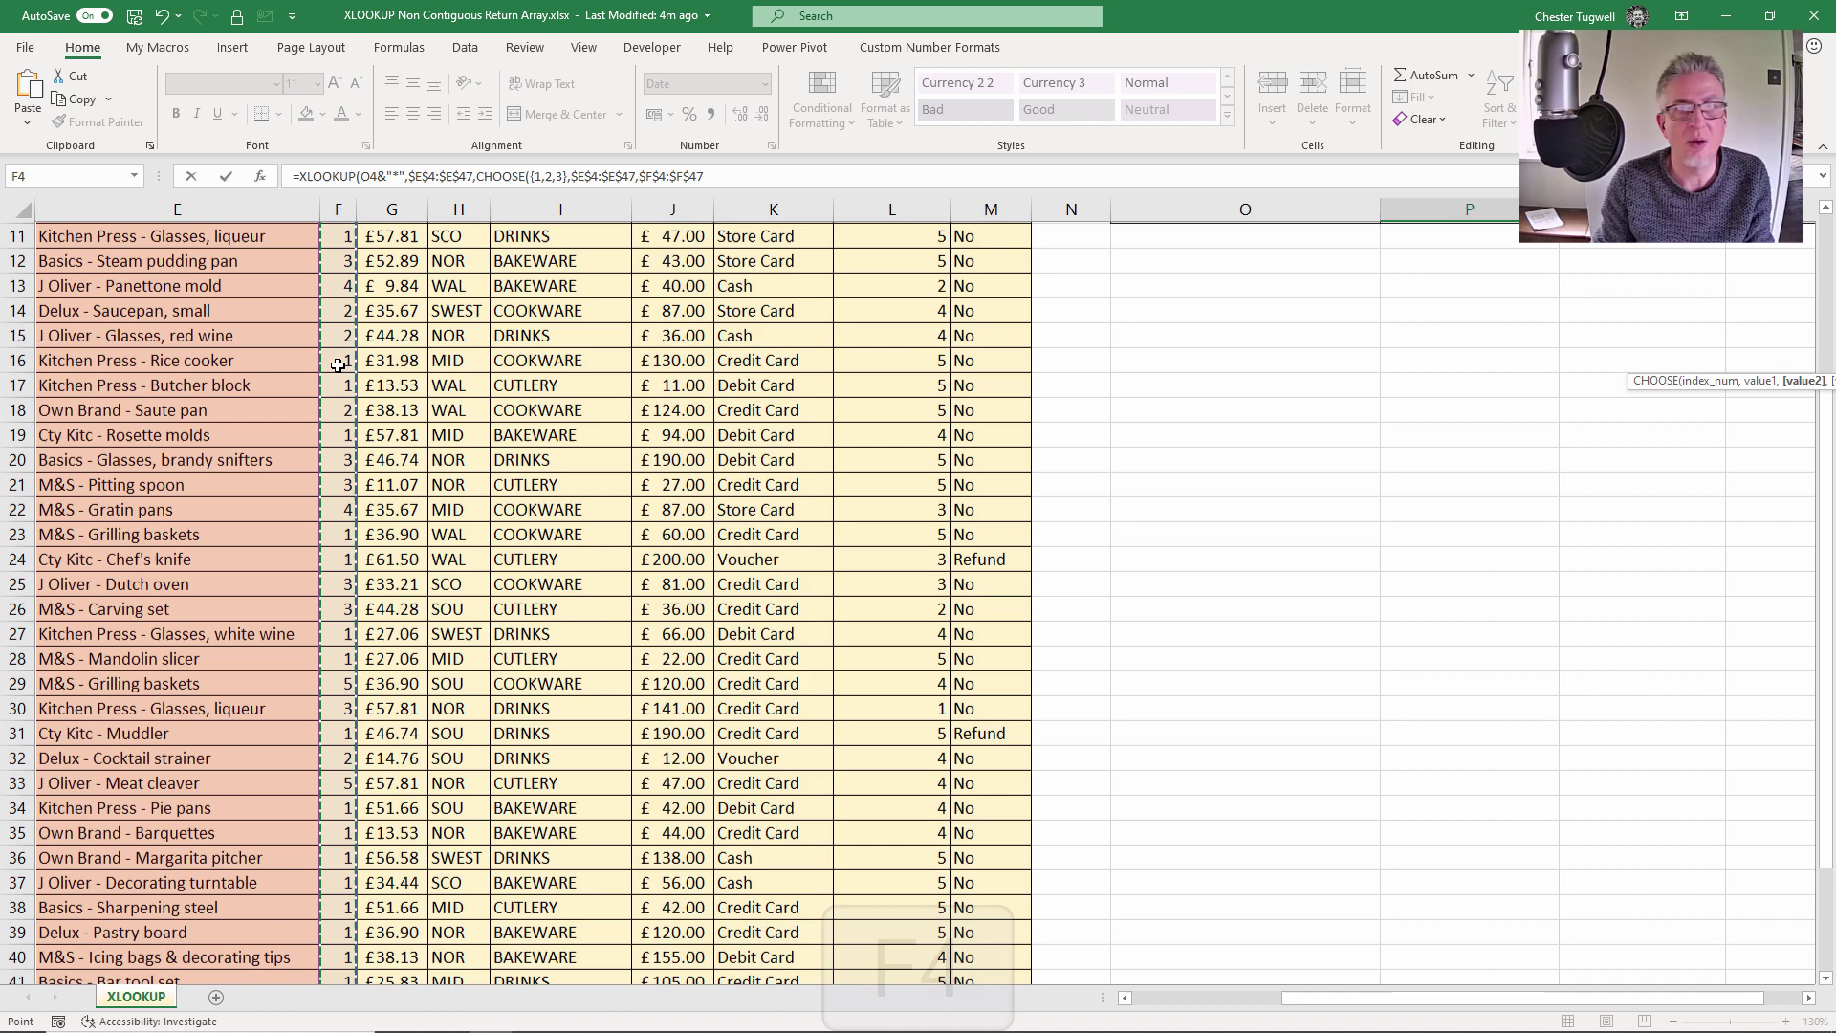
{"action": "key", "text": "F4"}
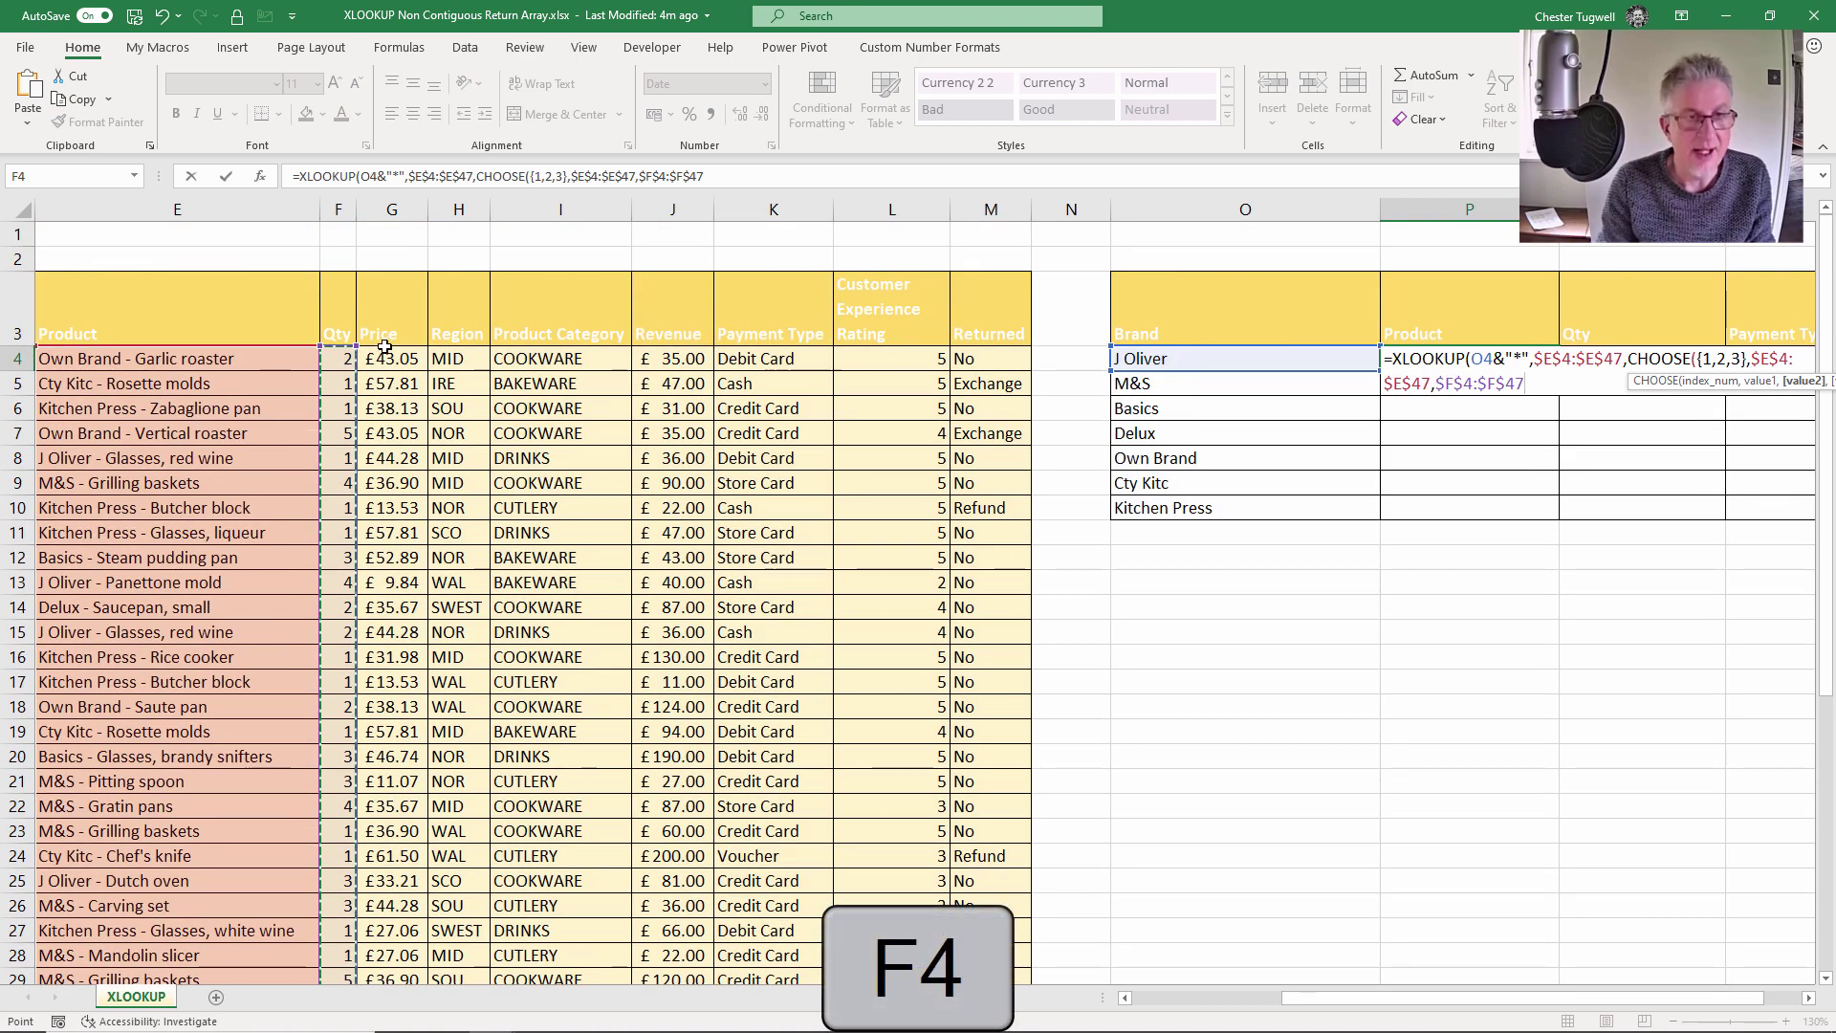
{"action": "type", "text": ","}
{"action": "left_click", "coordinate": [801, 365]}
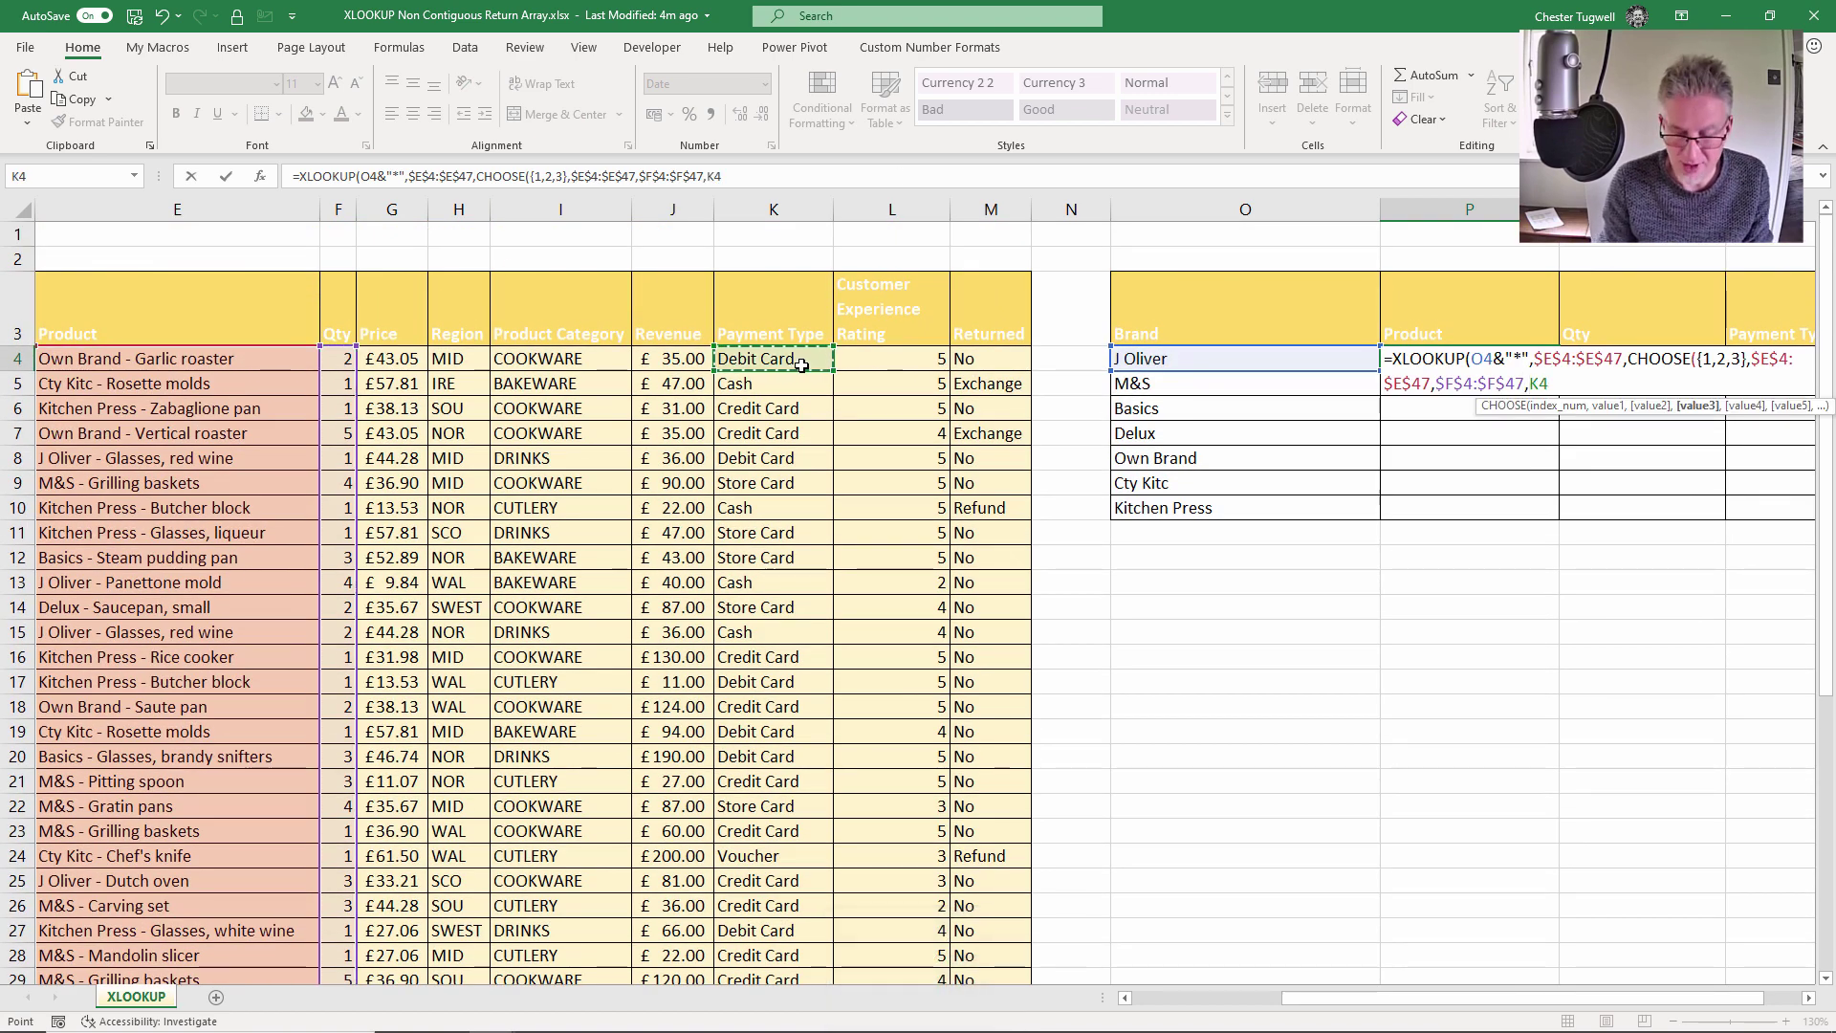
{"action": "key", "text": "ctrl+shift+Down"}
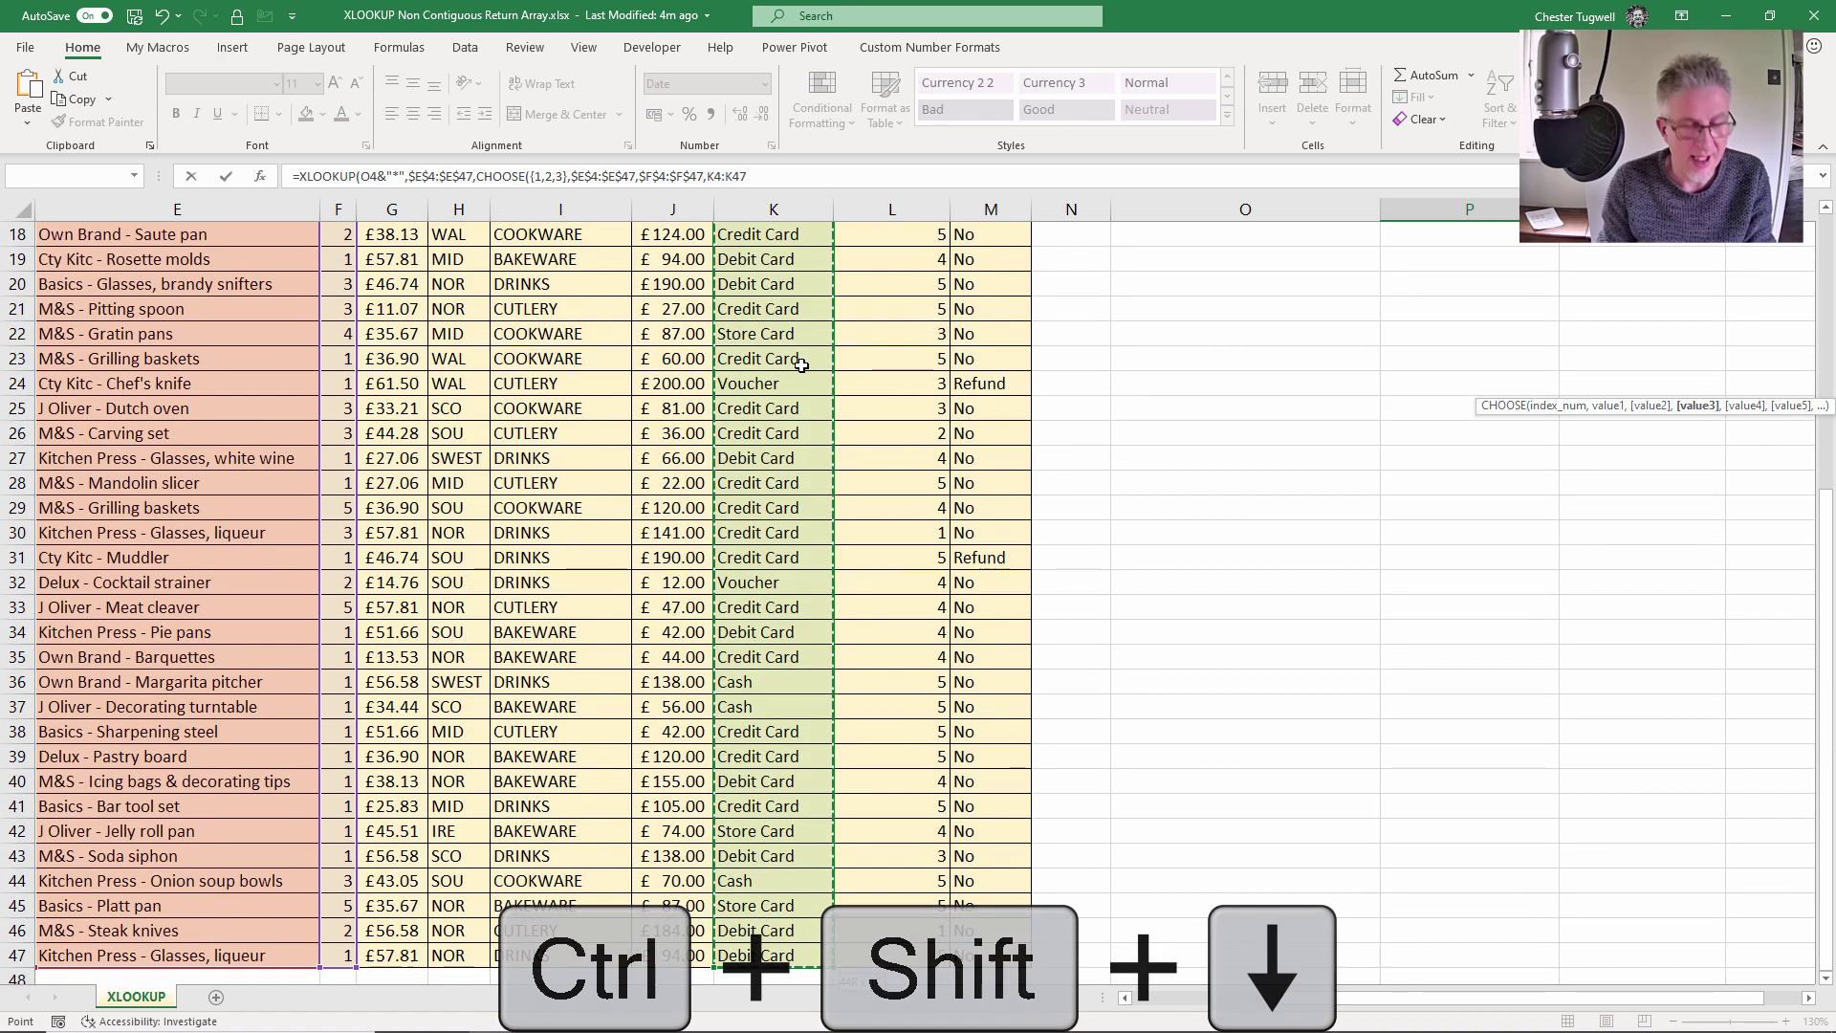
{"action": "key", "text": "F4"}
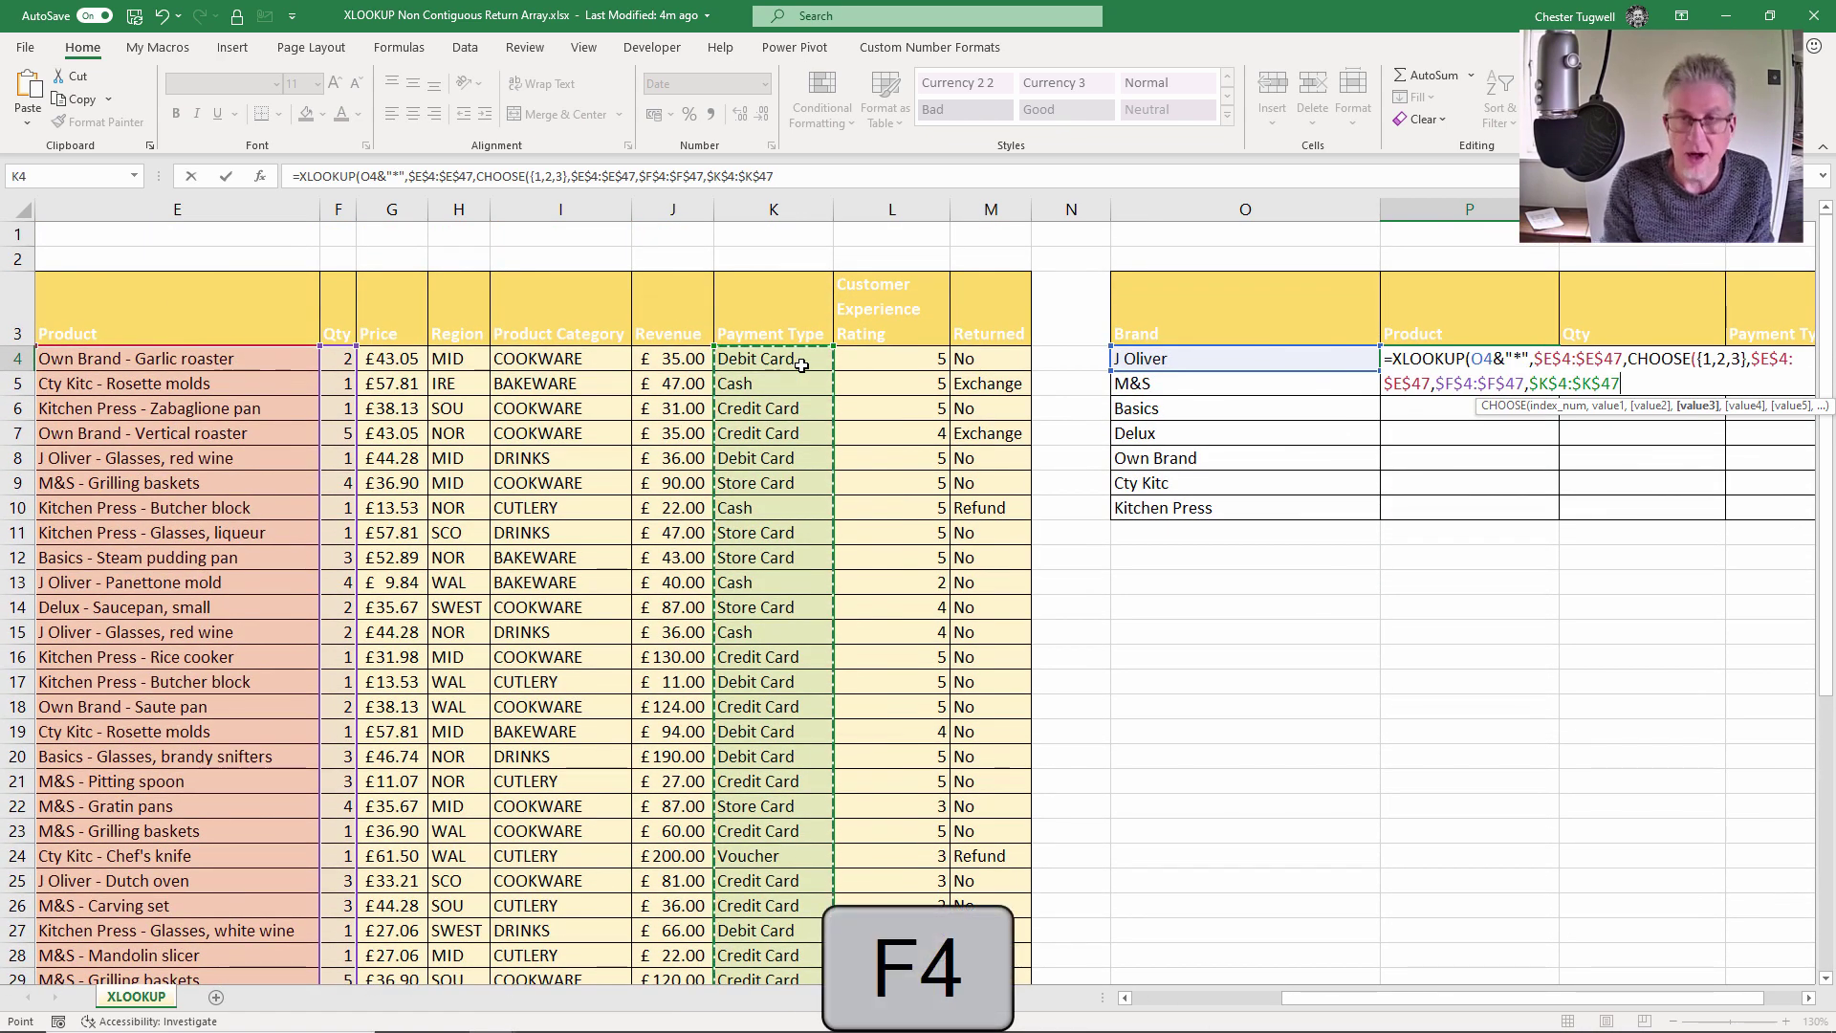
{"action": "type", "text": ")"}
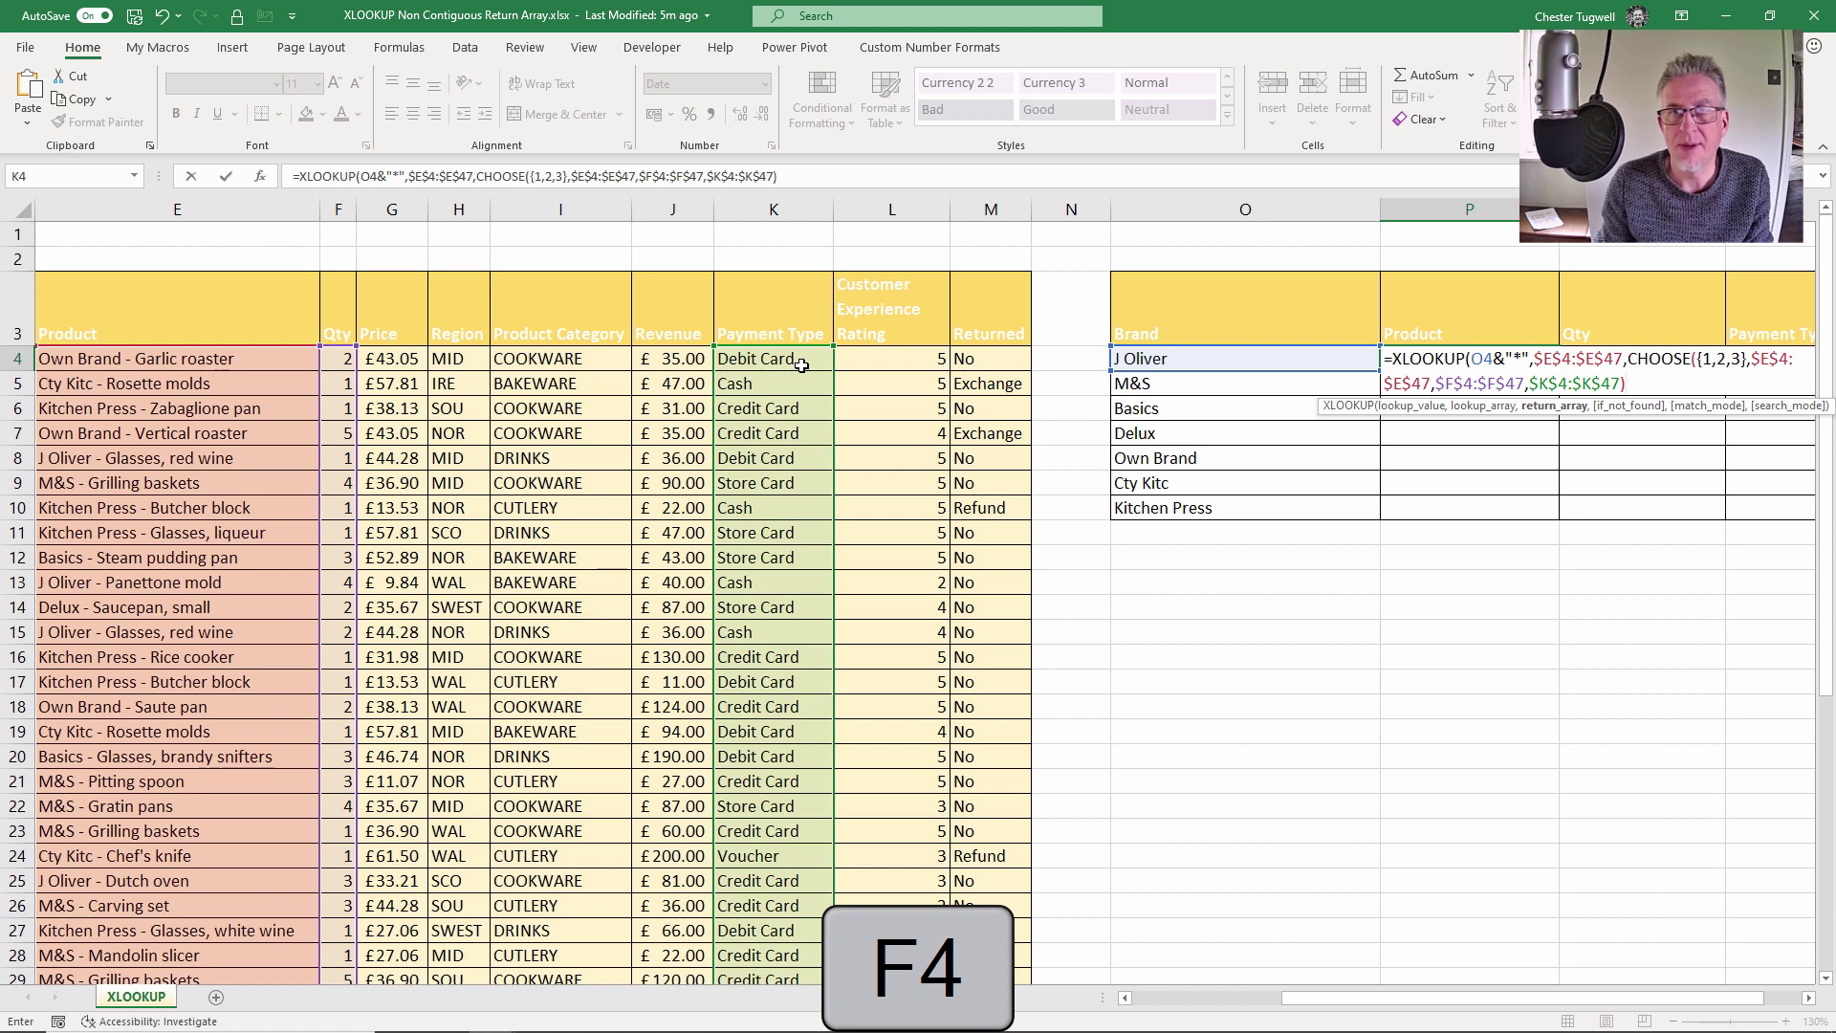
Set XLOOKUP match mode to 2 (wildcard) and search mode to -1 (last-to-first).
{"action": "left_click", "coordinate": [1808, 997]}
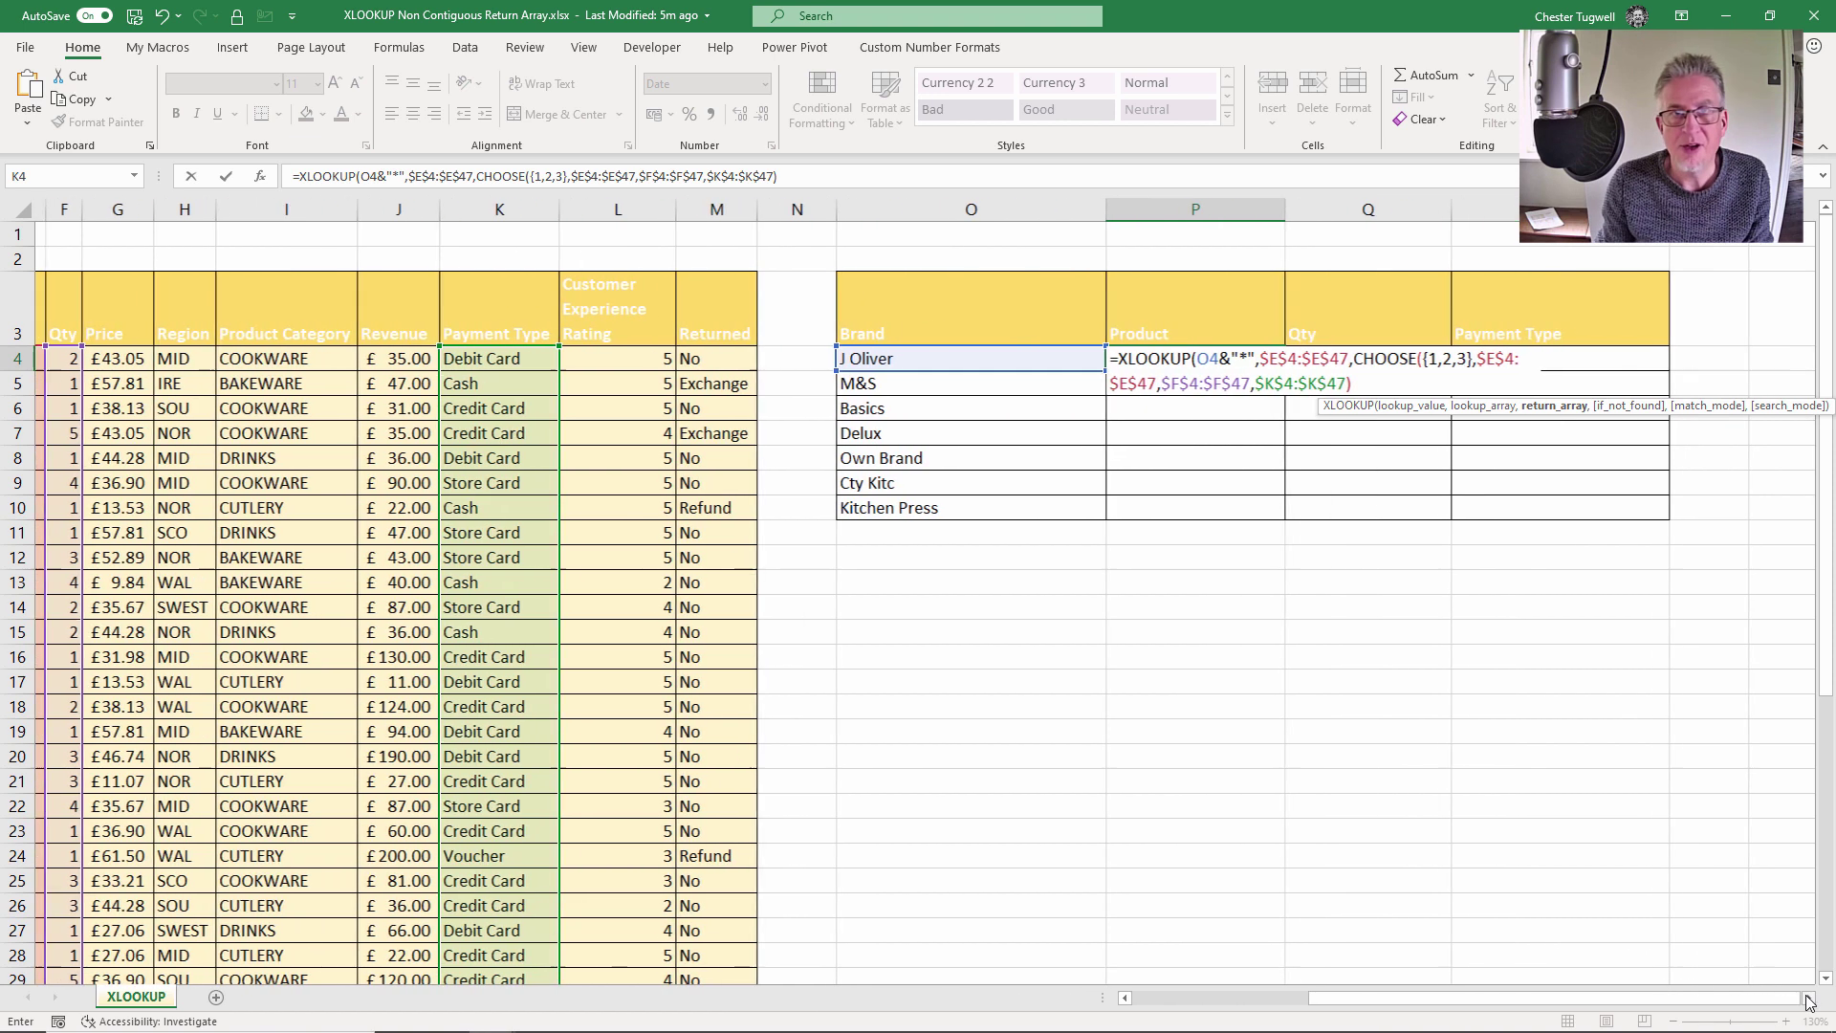
{"action": "left_click", "coordinate": [1807, 997]}
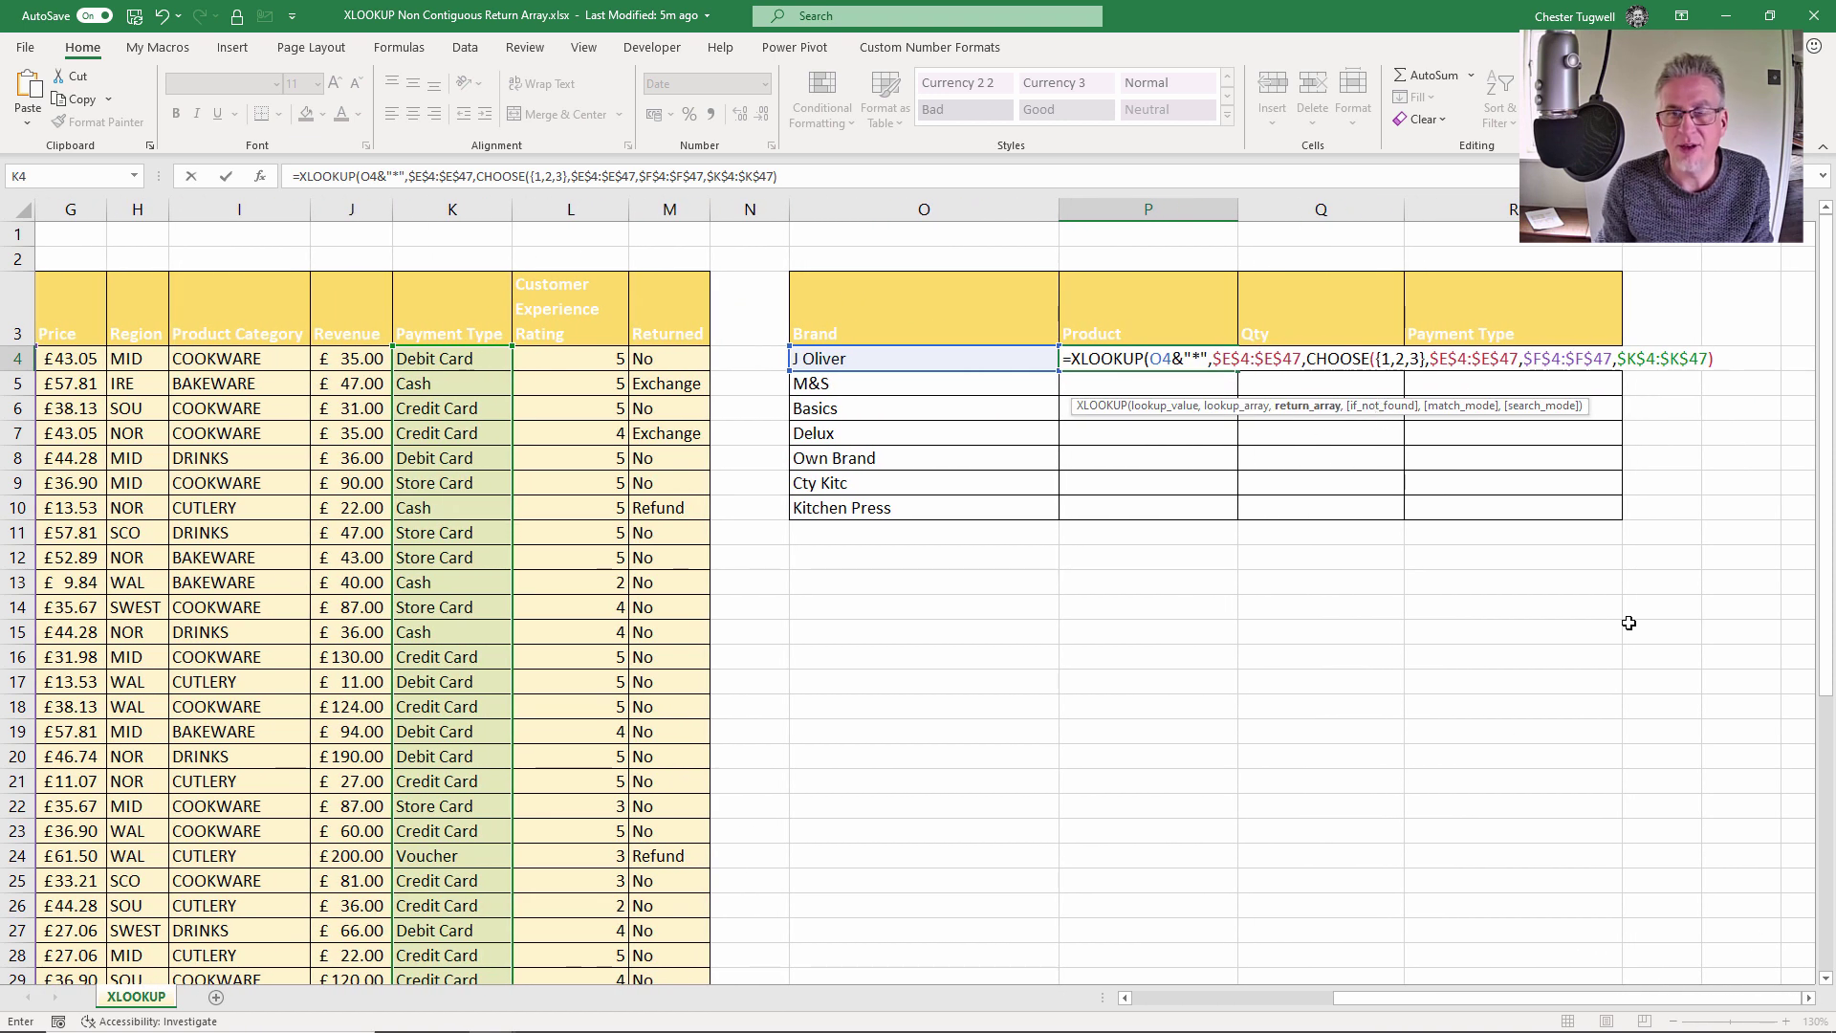
{"action": "left_click", "coordinate": [1807, 998]}
{"action": "left_click", "coordinate": [1807, 998]}
{"action": "left_click", "coordinate": [1807, 998]}
{"action": "left_click", "coordinate": [1808, 997]}
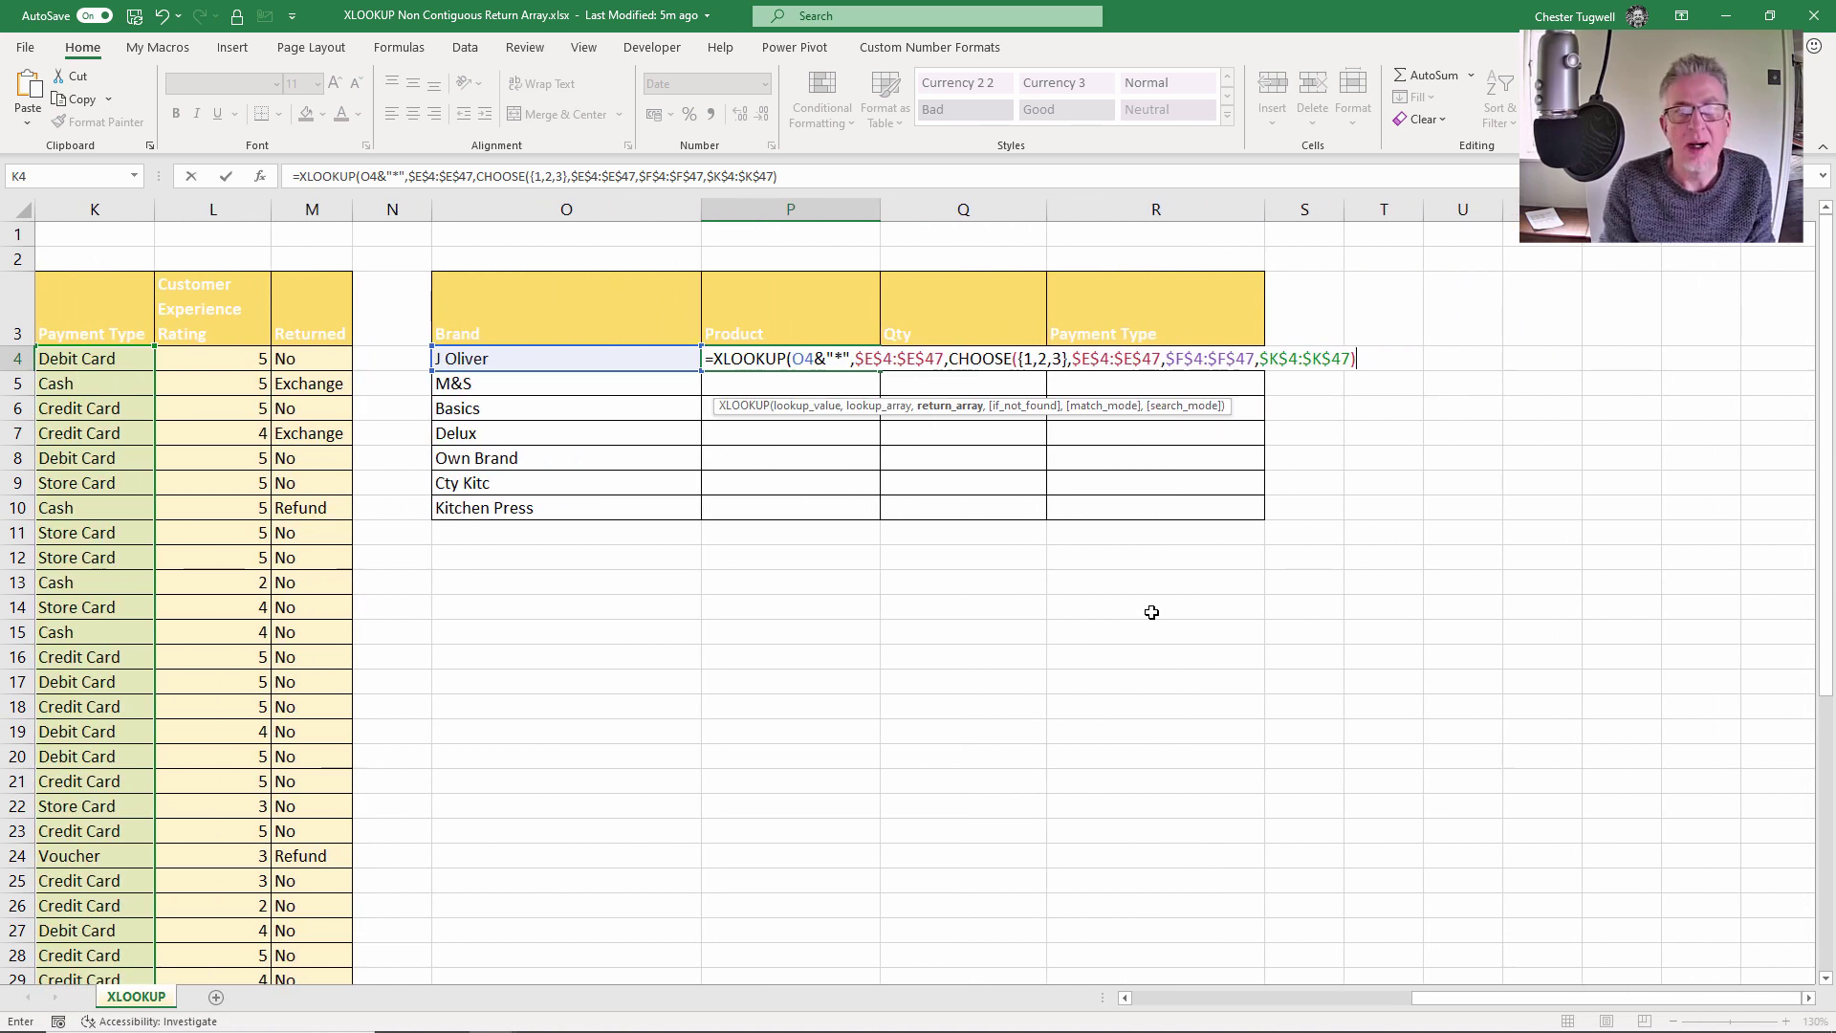
{"action": "type", "text": ","}
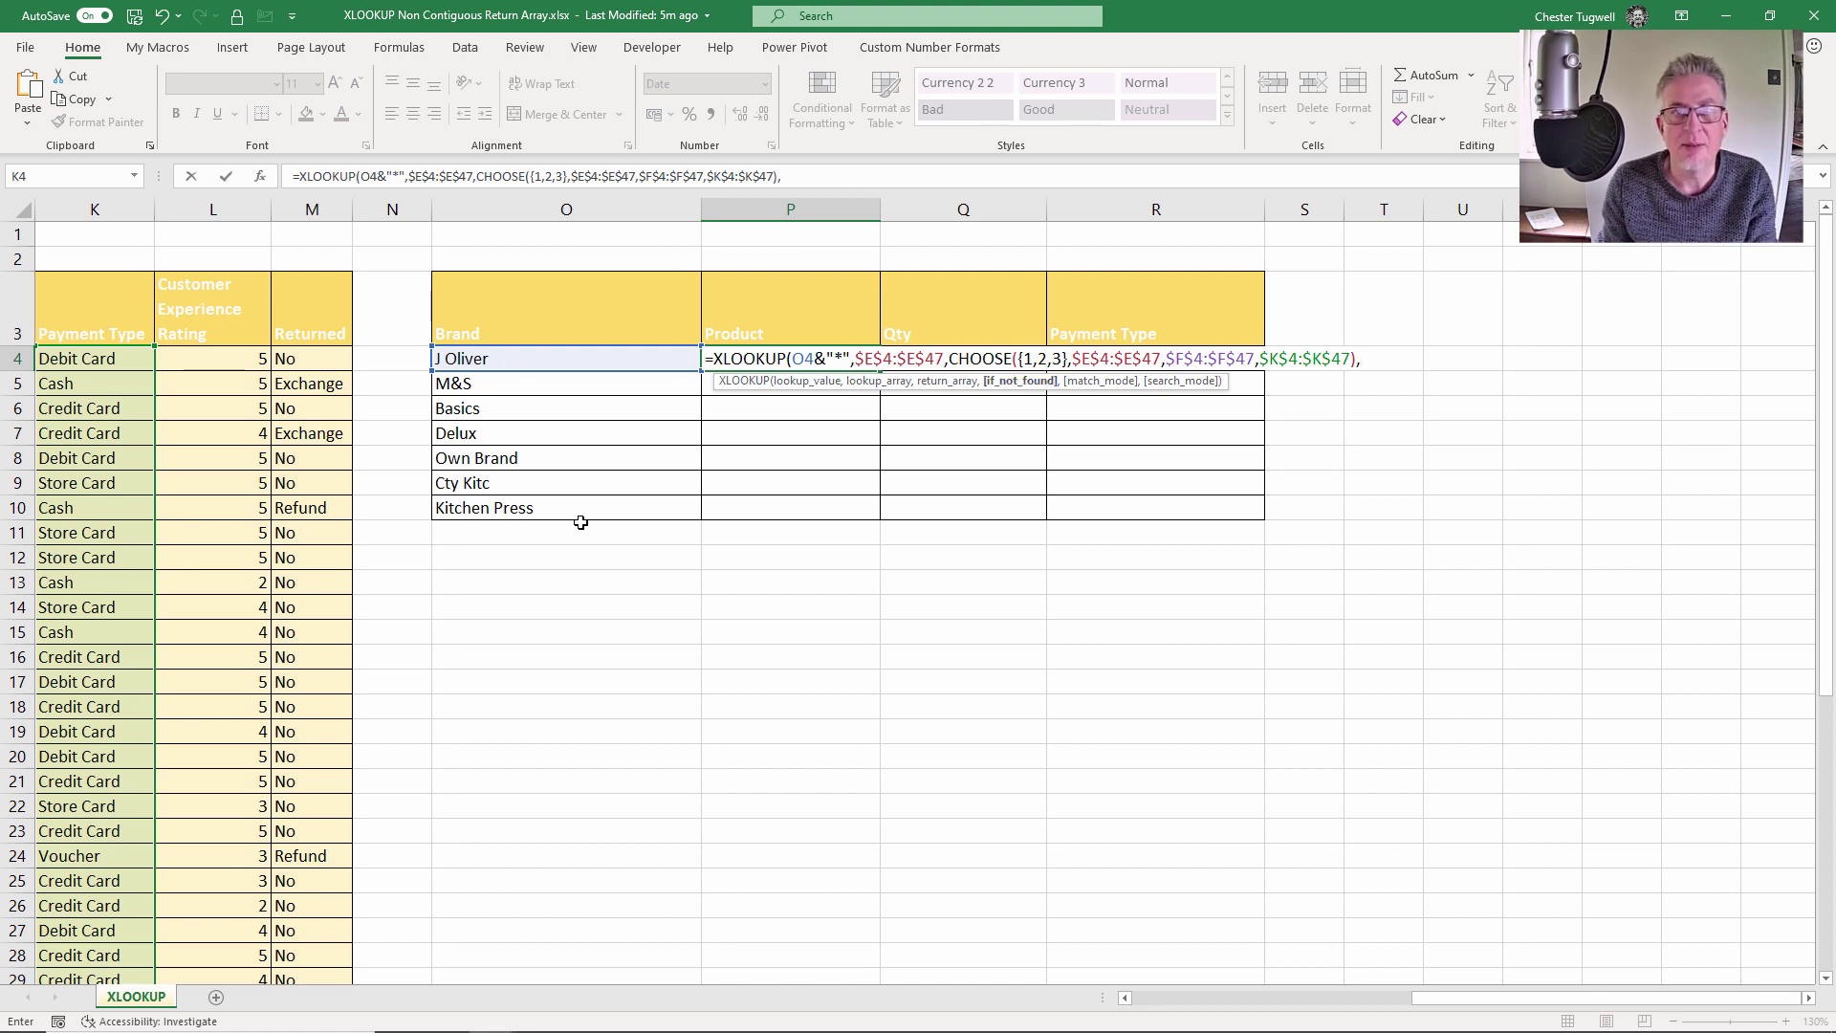
{"action": "type", "text": ","}
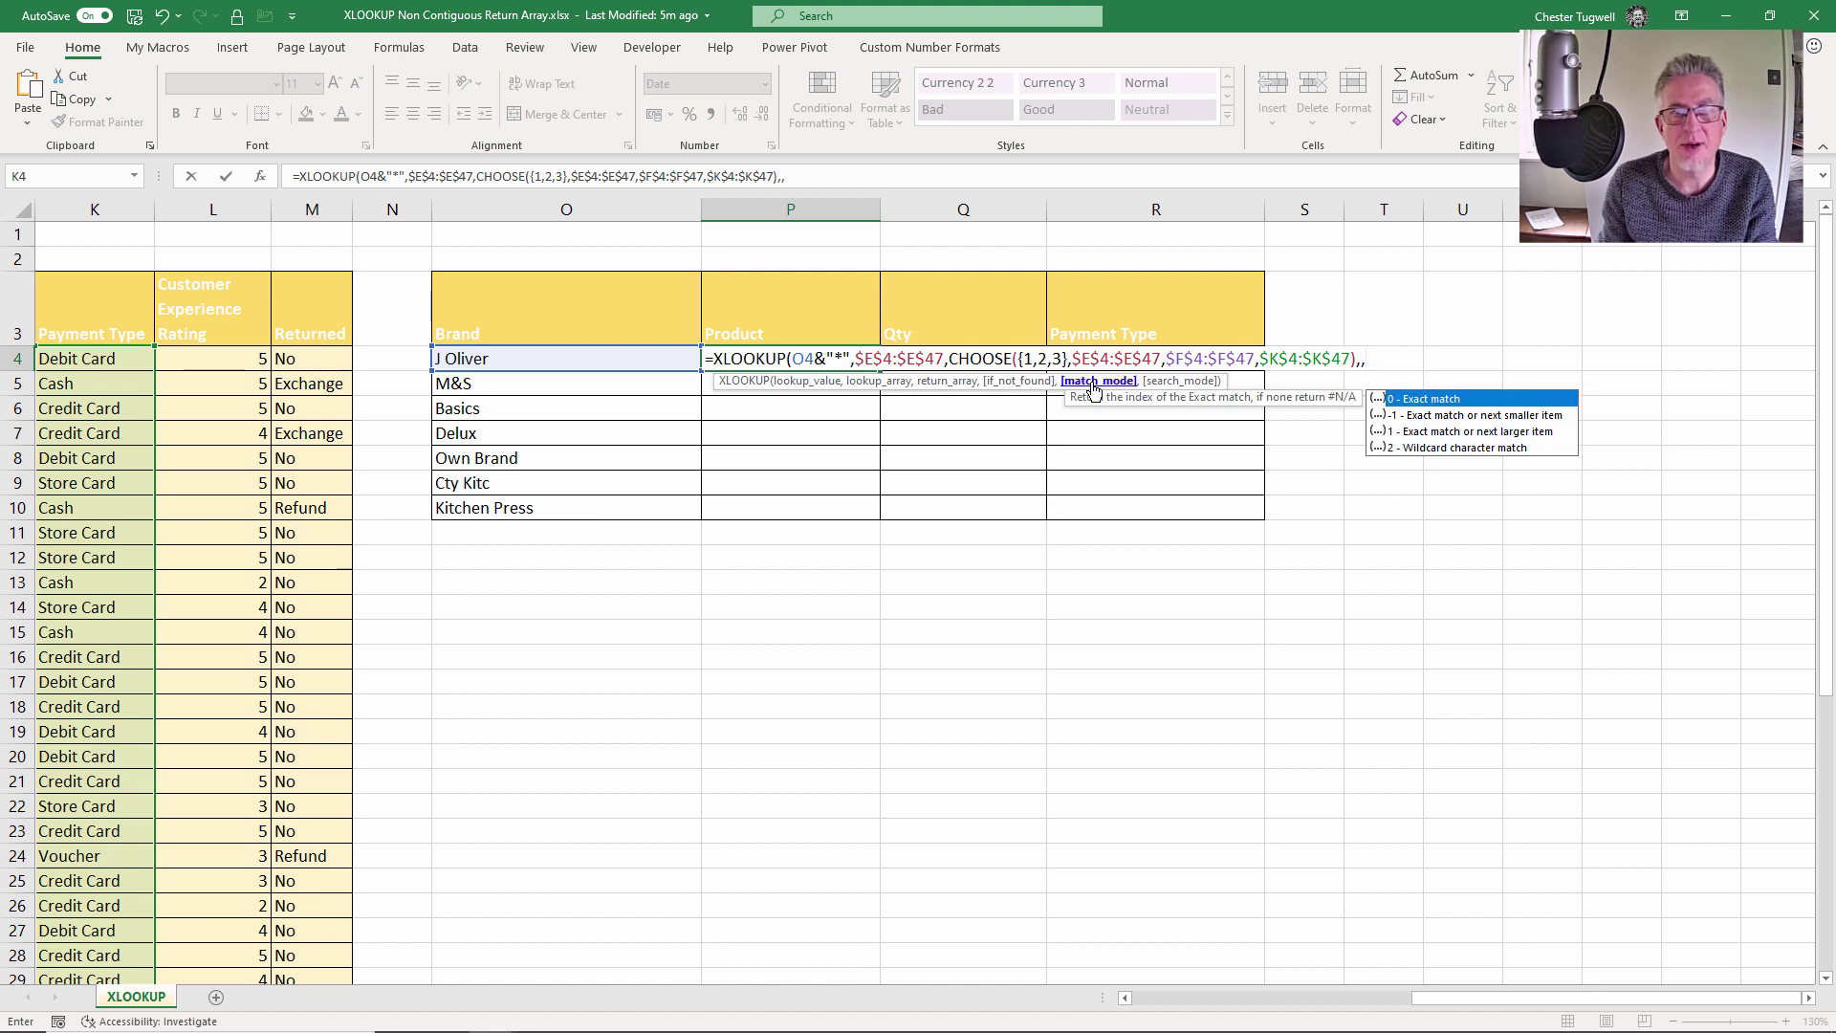
{"action": "double_click", "coordinate": [1434, 449]}
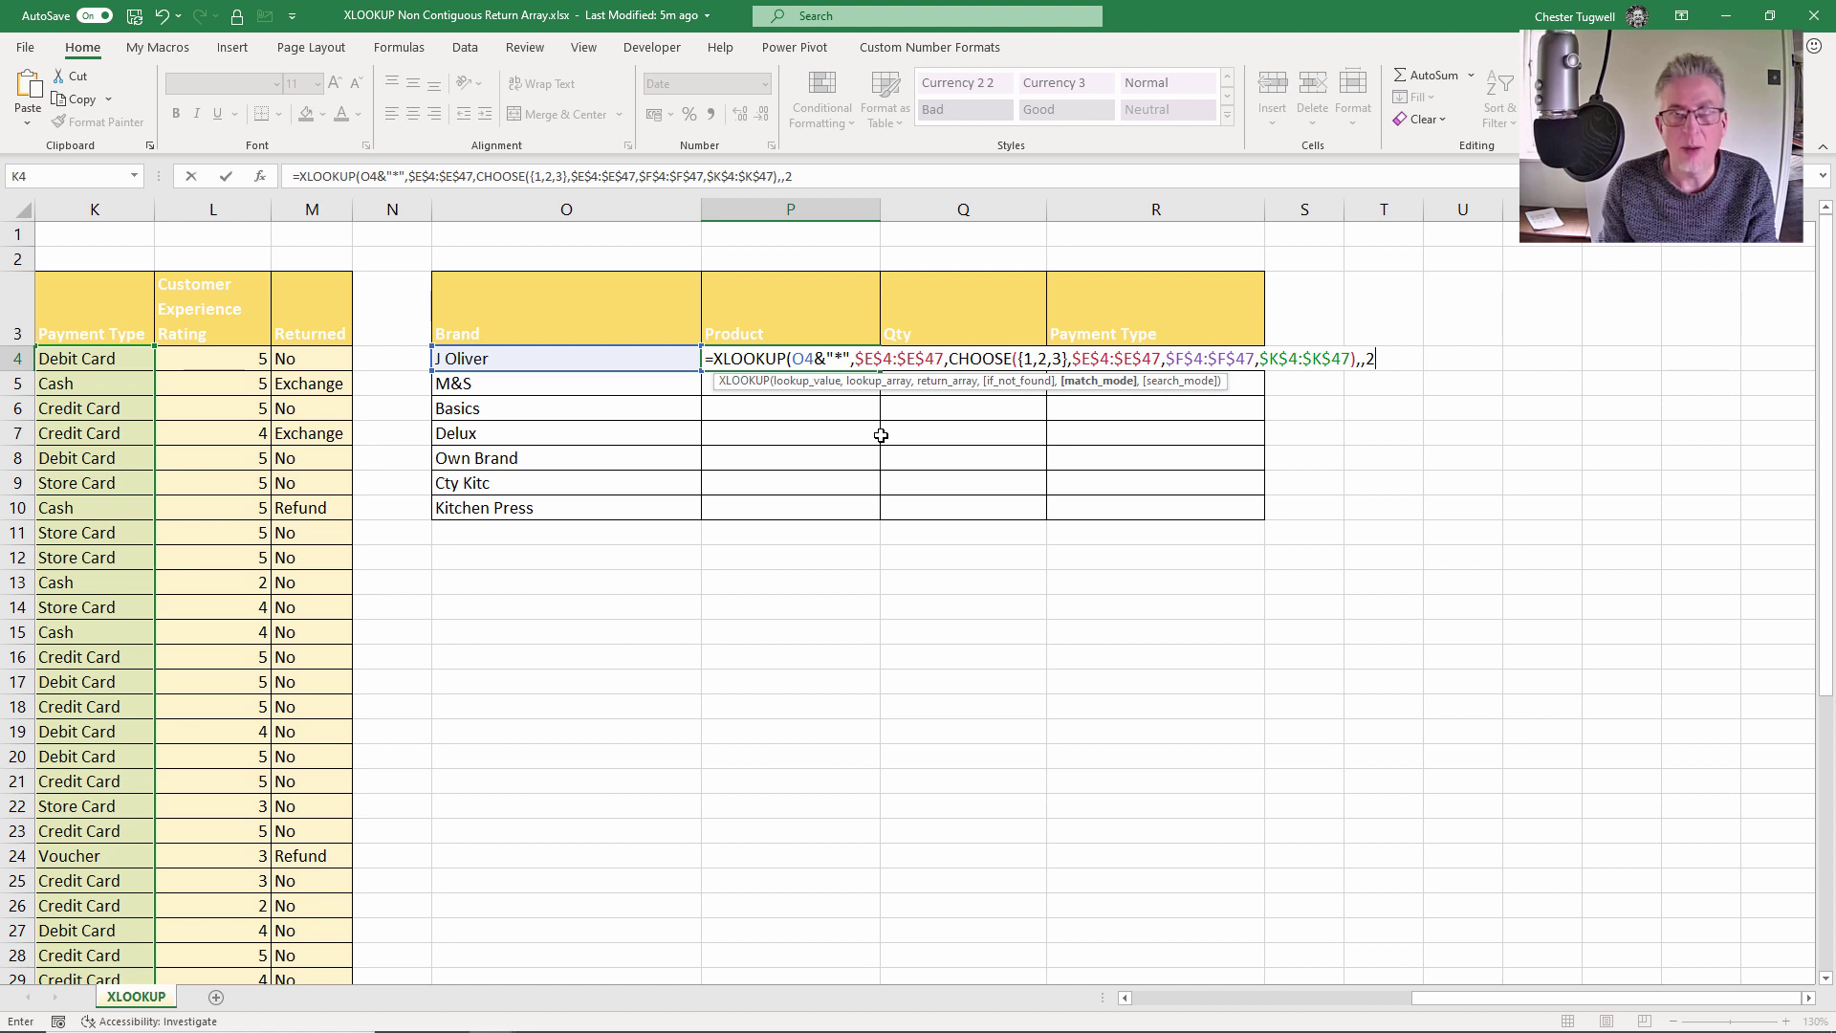
{"action": "type", "text": ","}
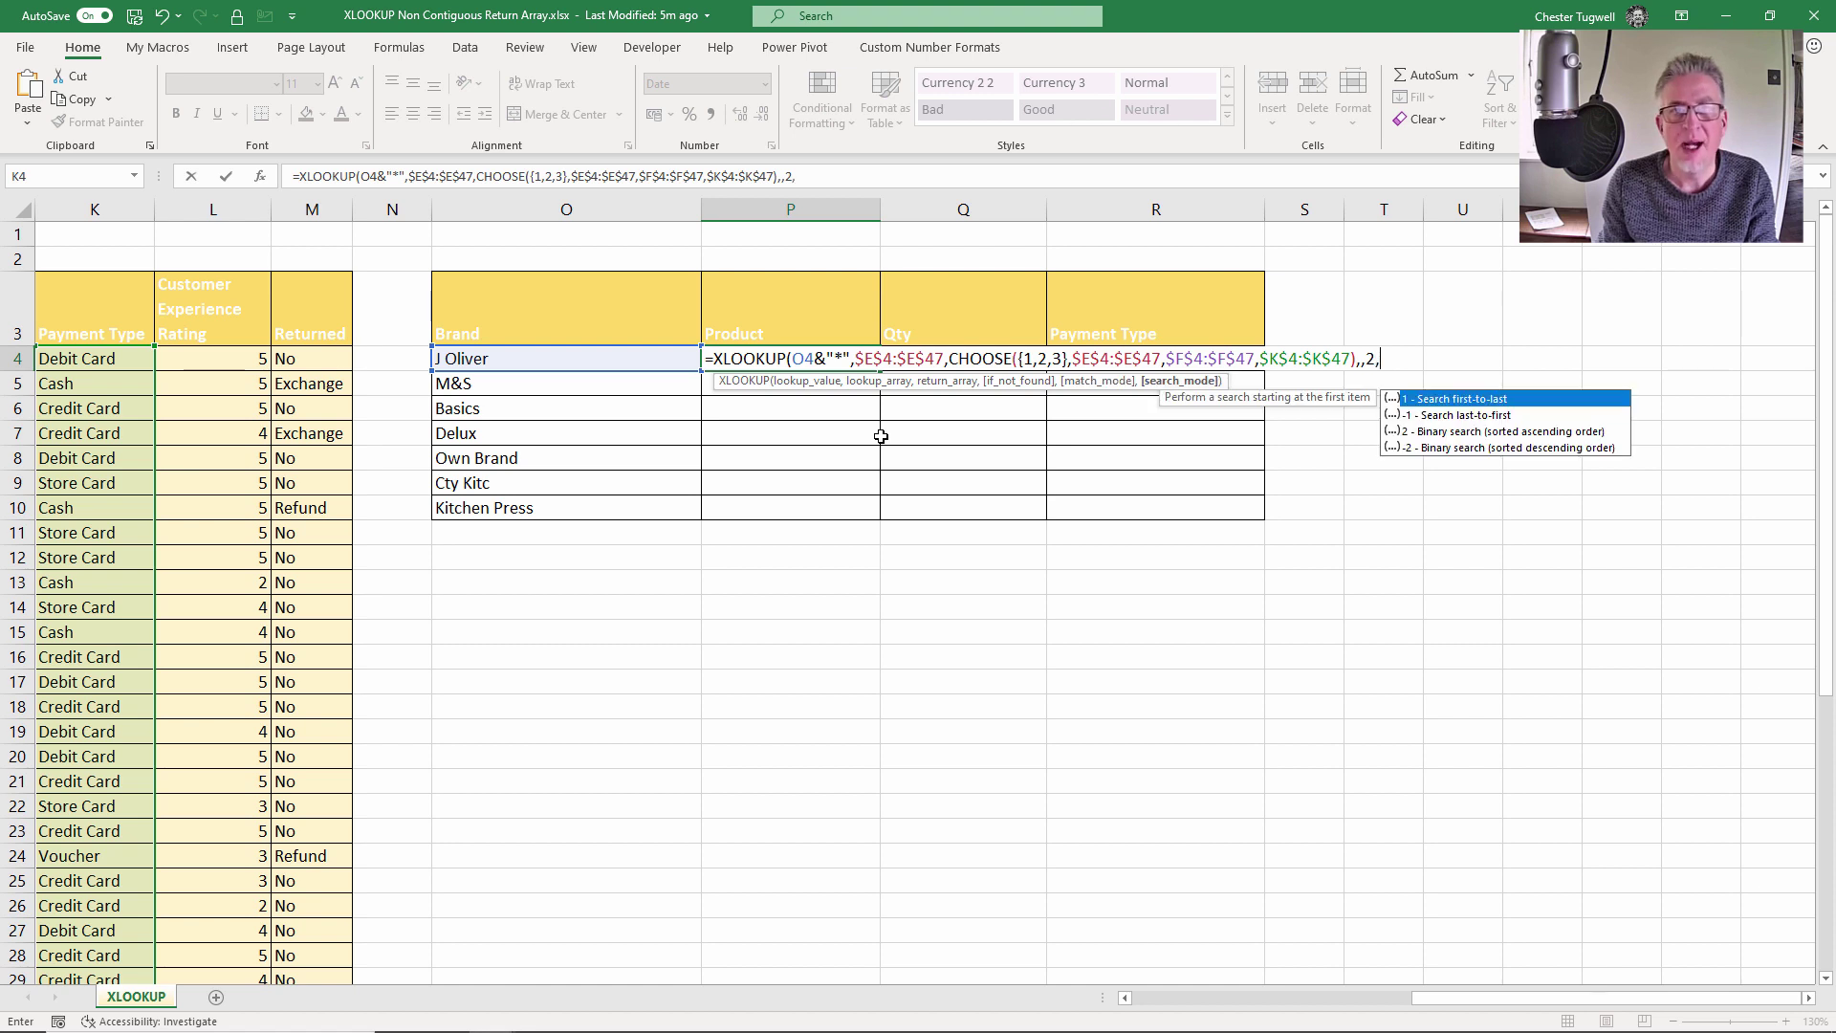
{"action": "double_click", "coordinate": [1431, 416]}
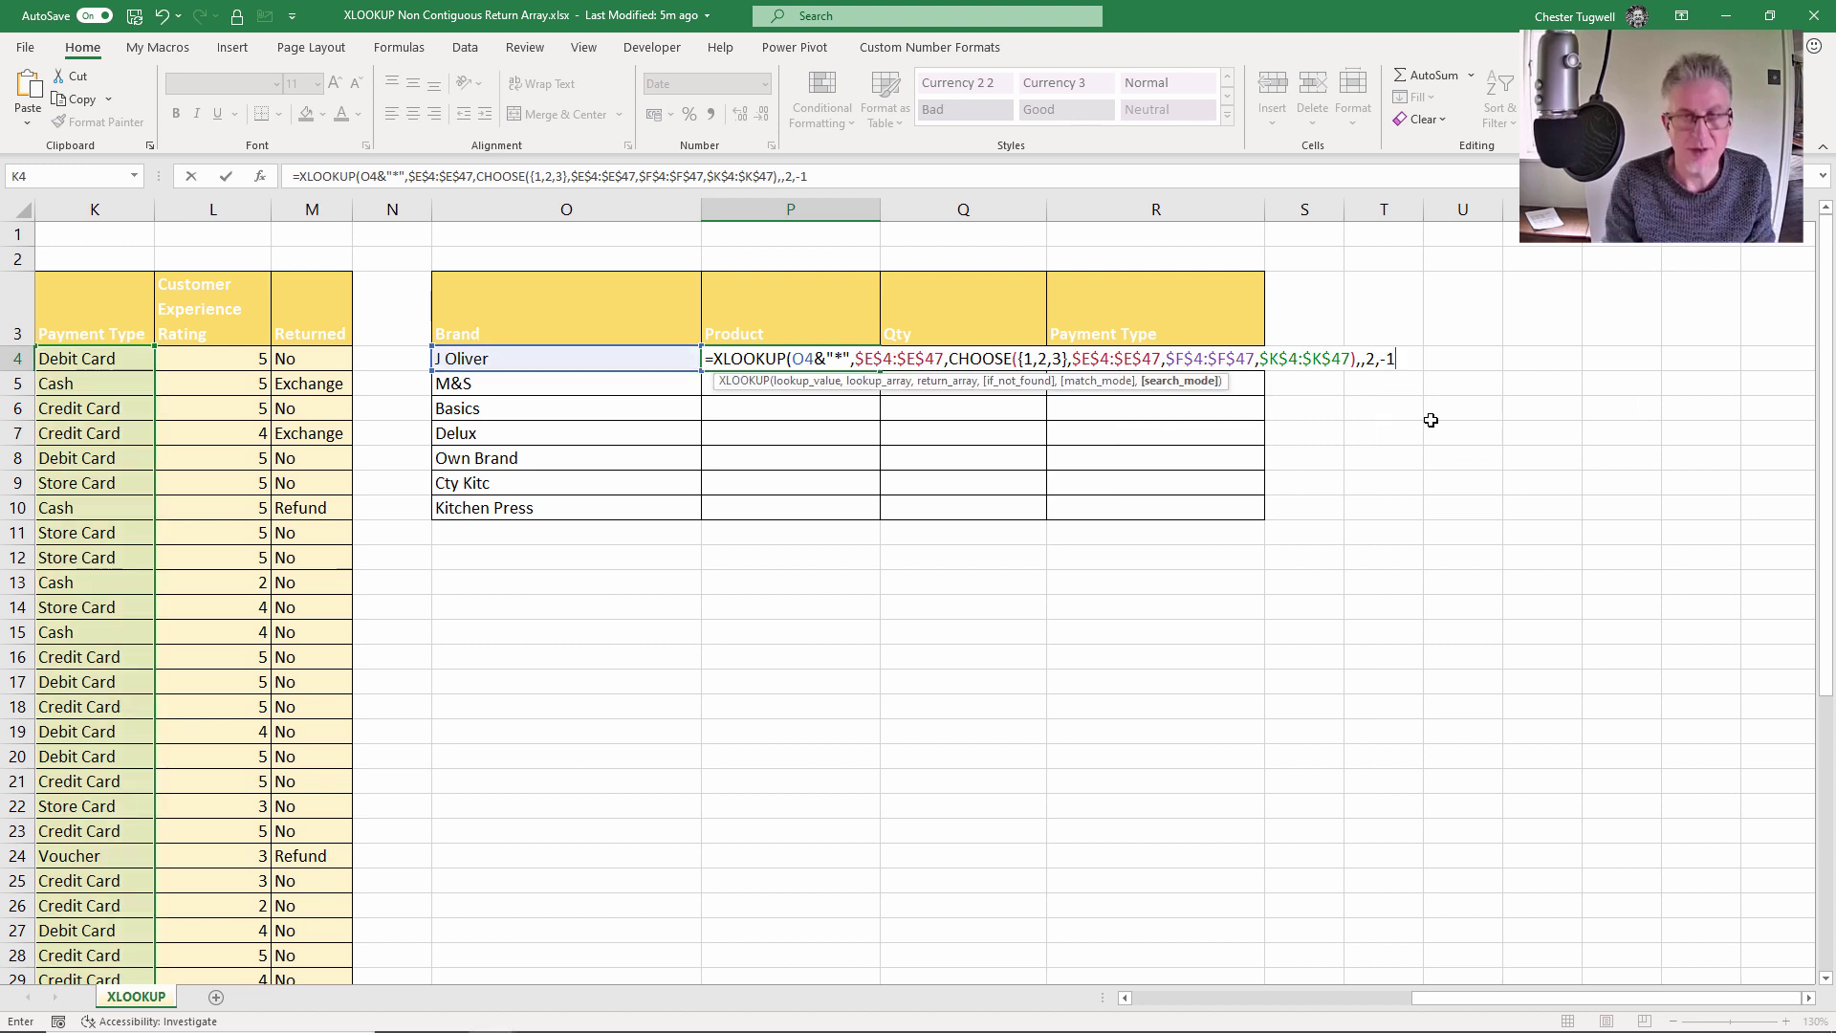
Commit the J Oliver formula, fill it from P4 down to P10, and review P4.
{"action": "type", "text": ")"}
{"action": "key", "text": "Return"}
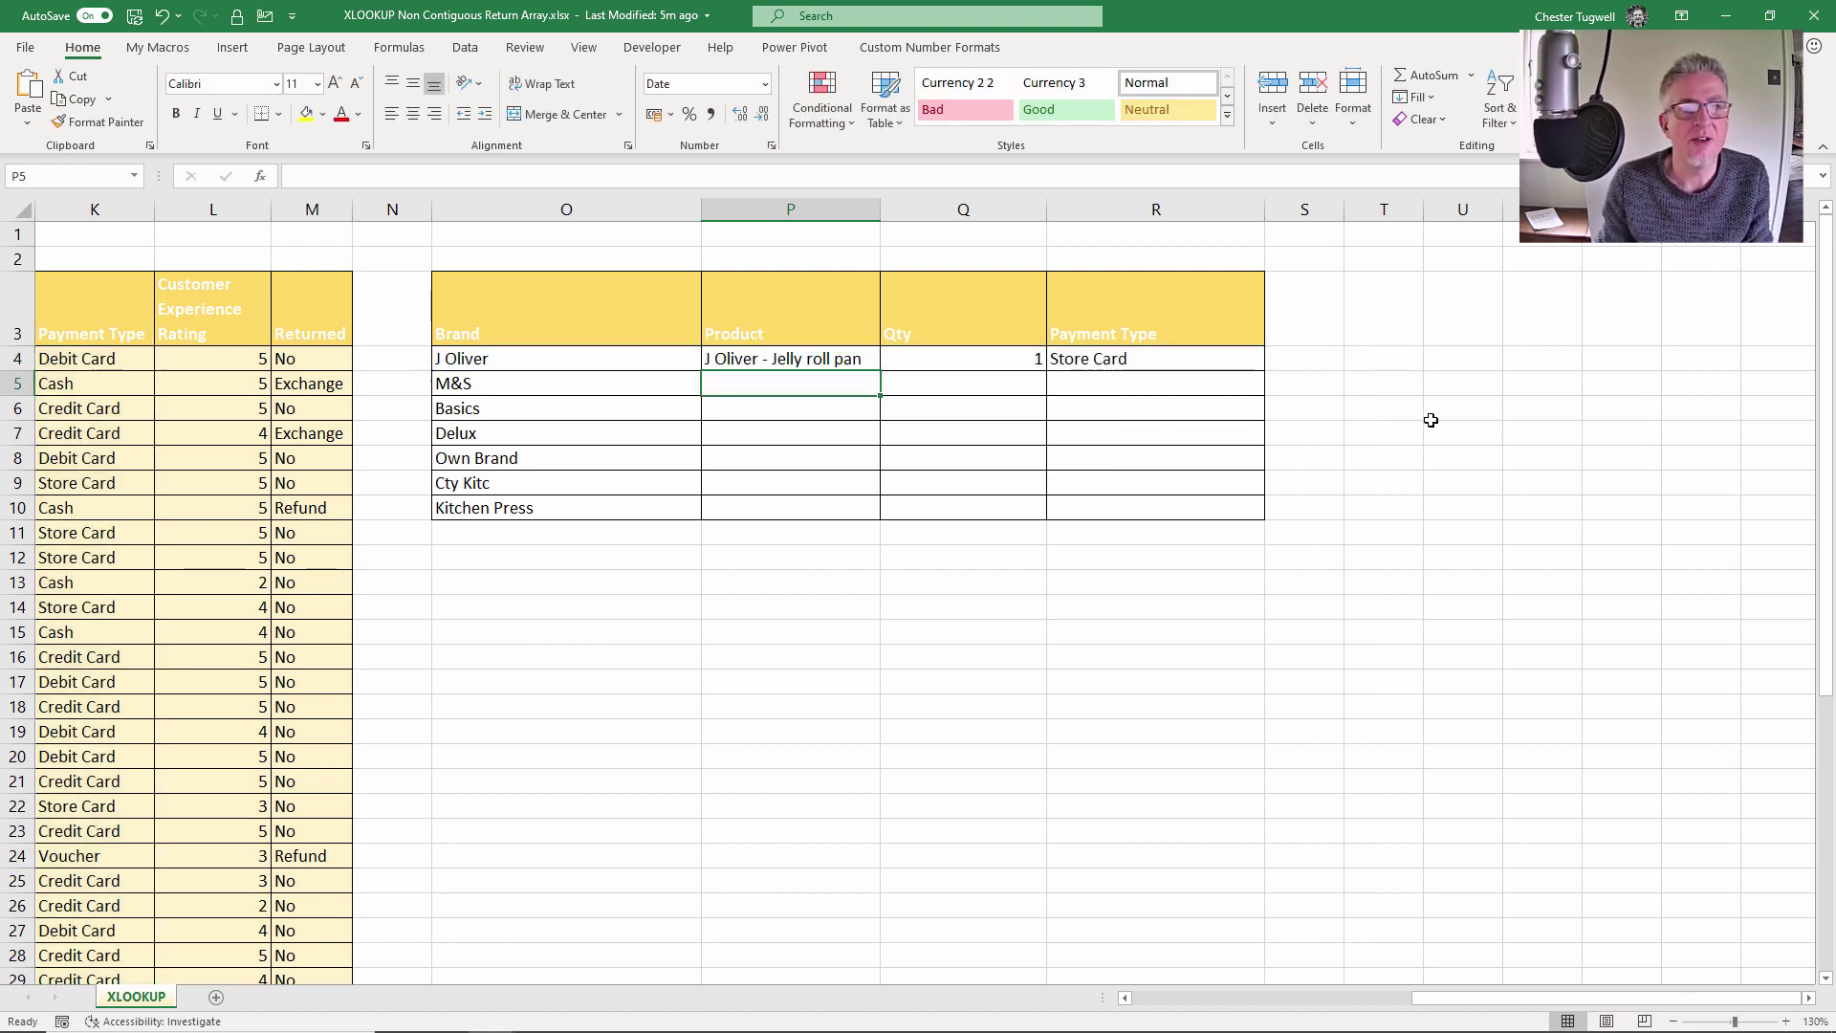
{"action": "left_click", "coordinate": [871, 359]}
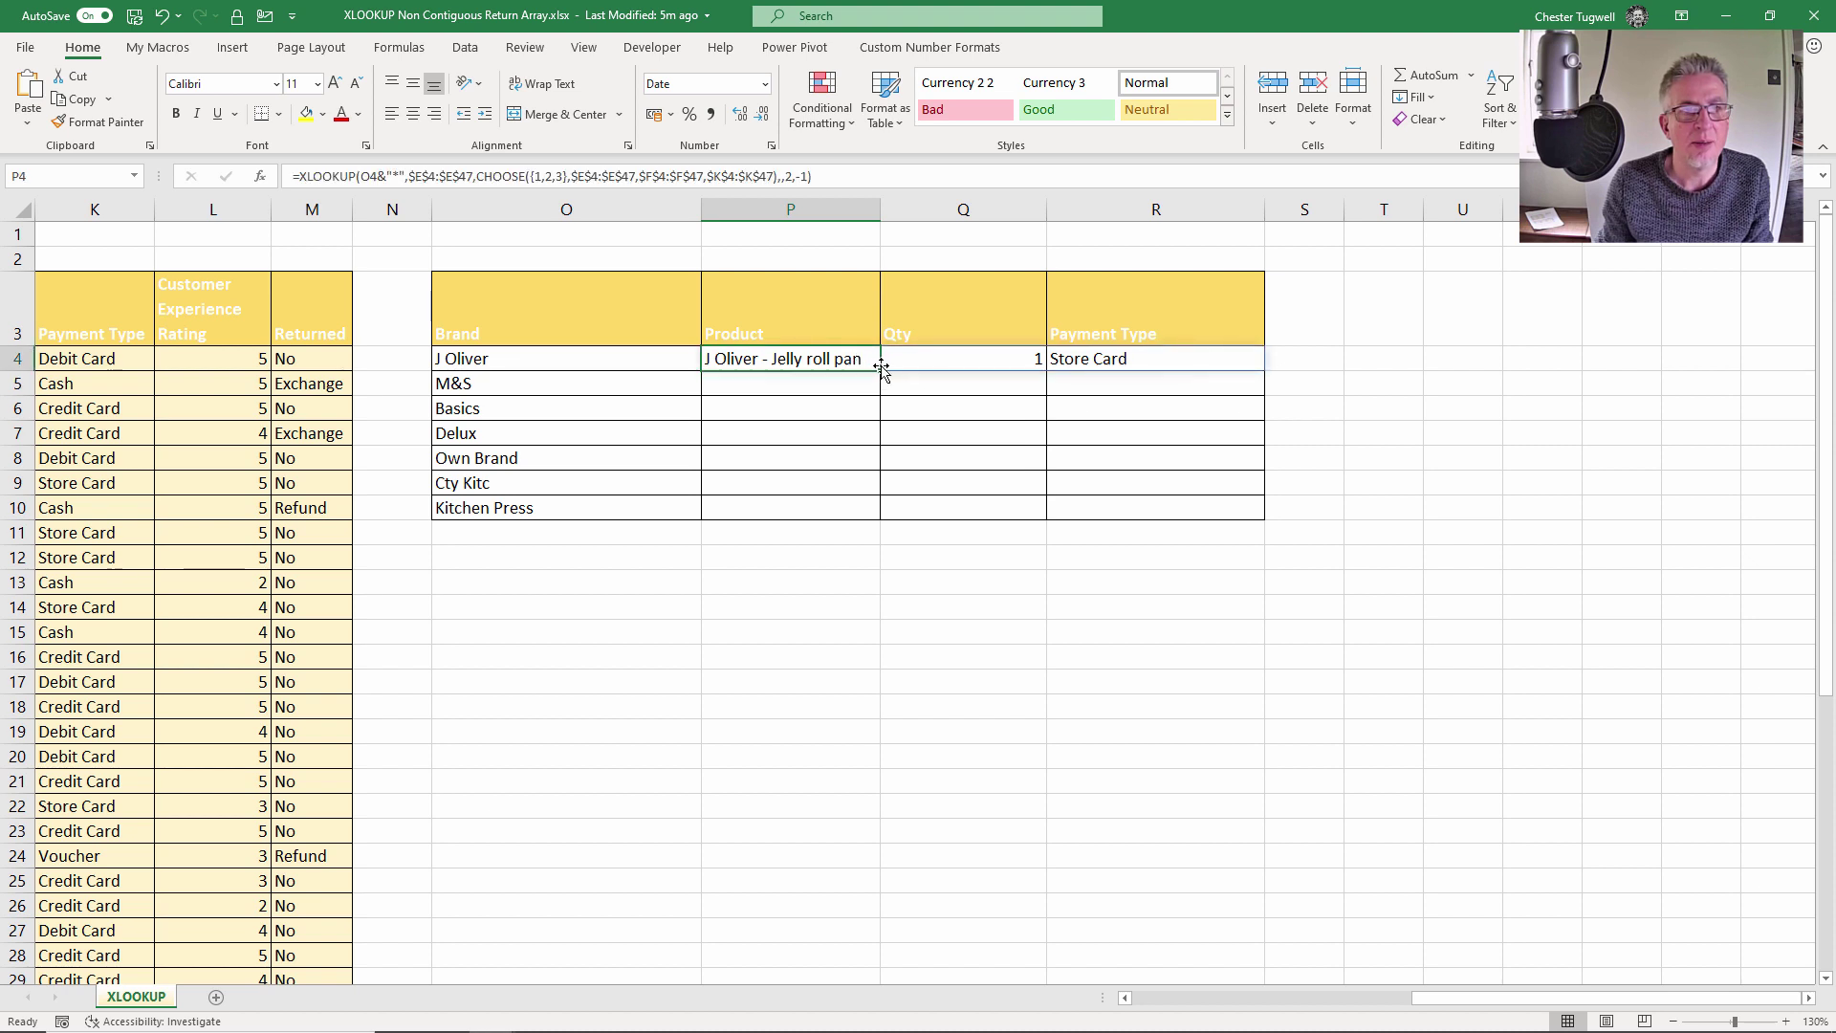
{"action": "left_click_drag", "start_coordinate": [879, 371], "coordinate": [886, 523]}
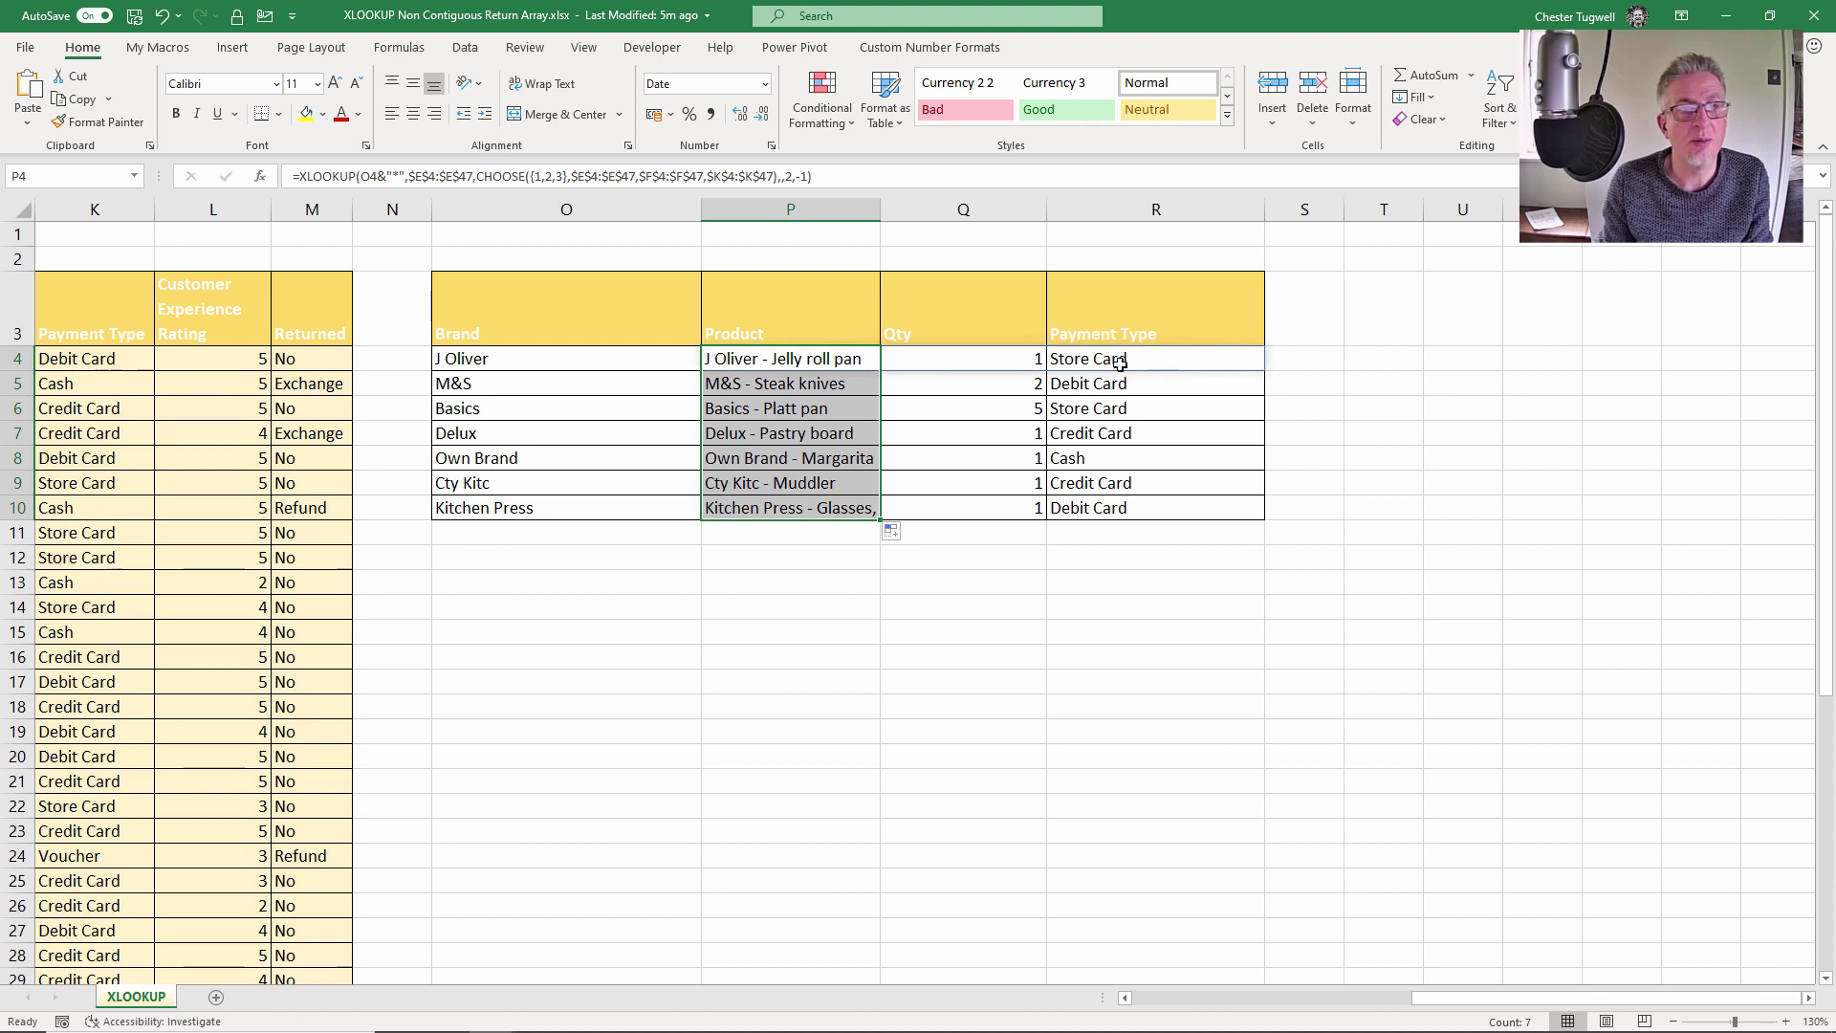
{"action": "double_click", "coordinate": [803, 360]}
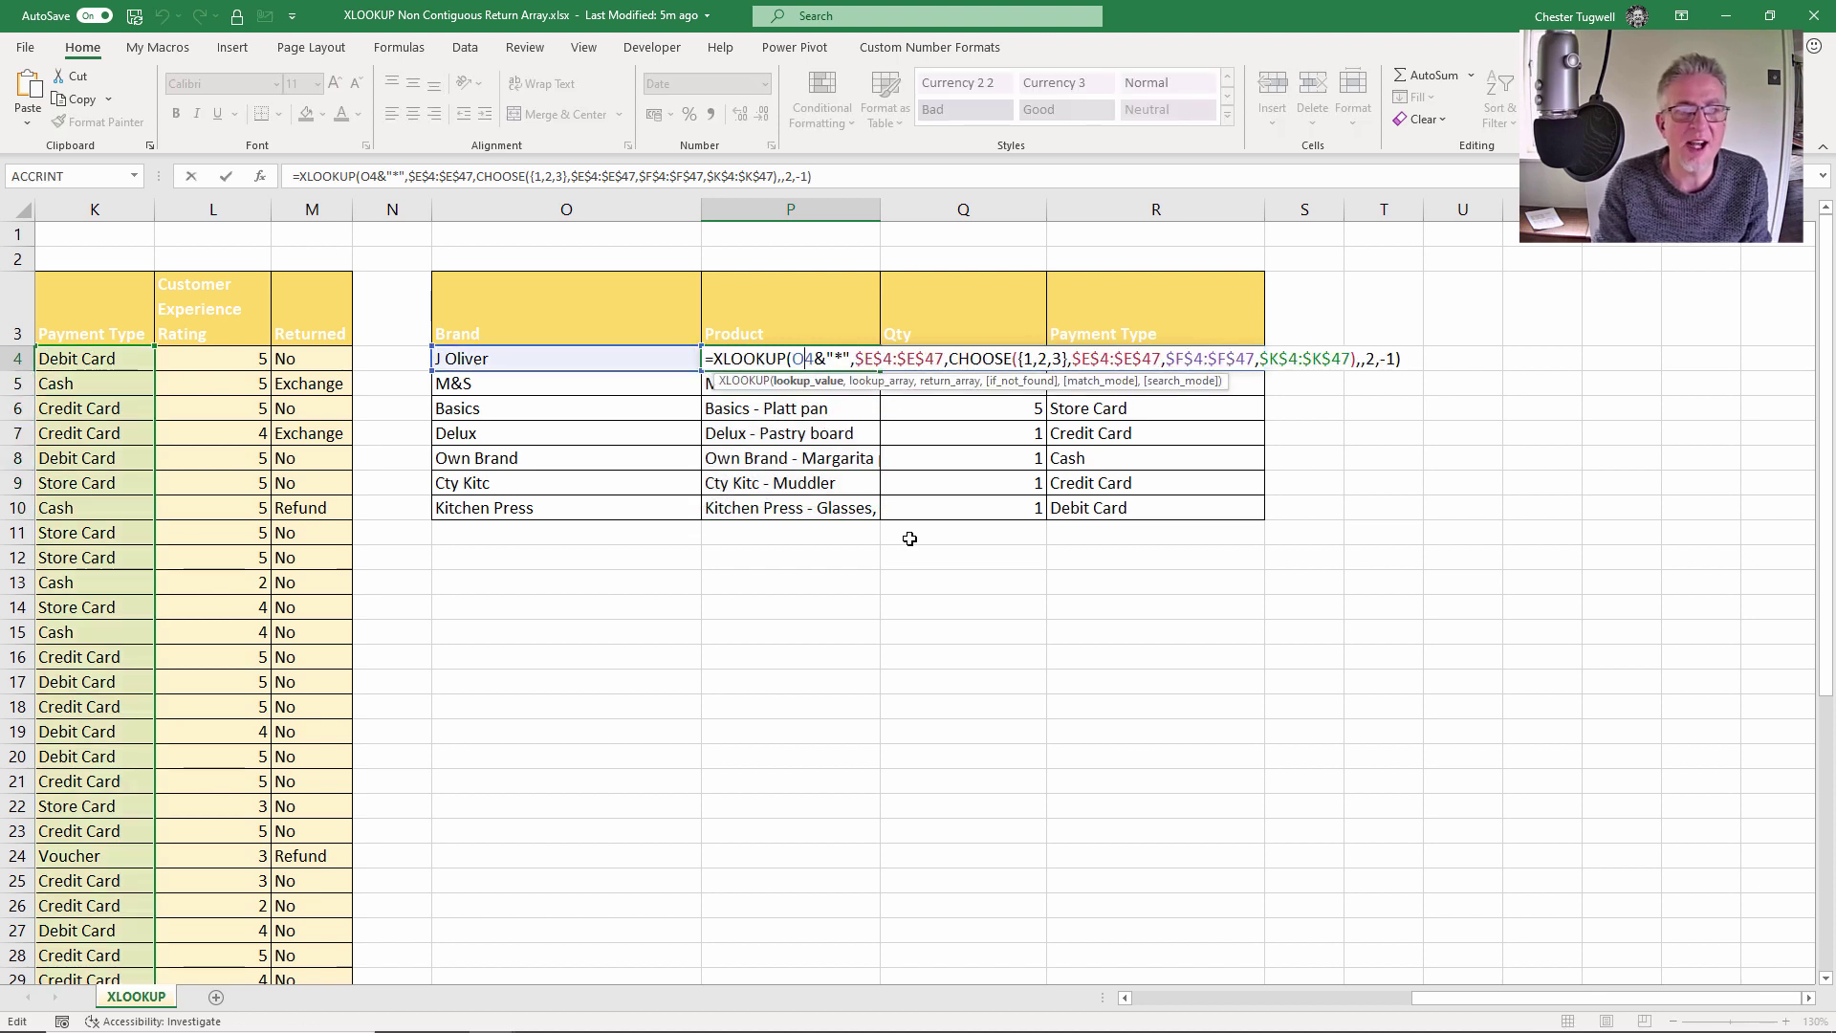